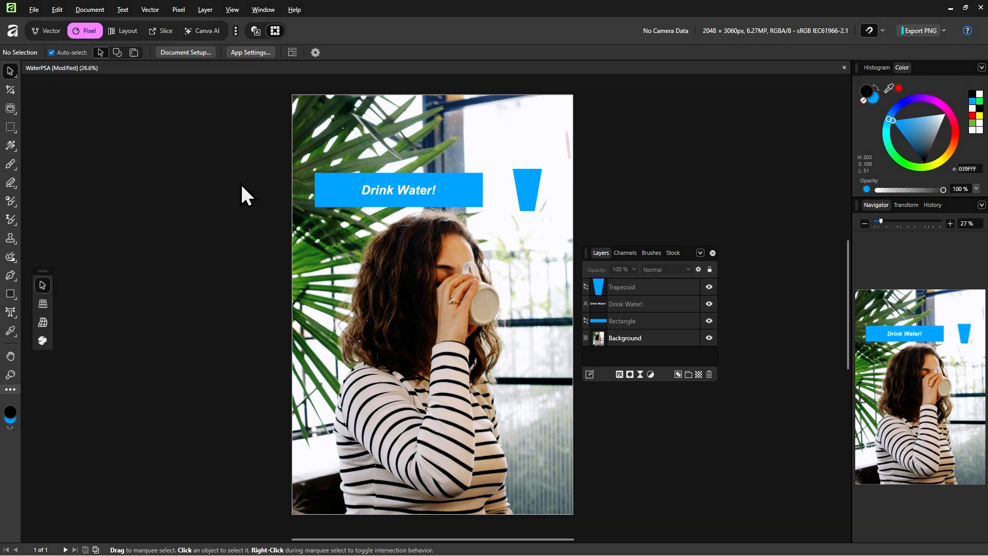
key("ctrl+shift+alt+l")
mouse_move(248, 170)
left_mouse_down()
mouse_move(525, 175)
mouse_move(583, 166)
mouse_move(602, 160)
mouse_move(621, 121)
mouse_move(615, 80)
mouse_move(331, 58)
mouse_move(232, 81)
mouse_move(223, 160)
mouse_move(250, 175)
left_mouse_up()
key("ctrl+shift+alt+l")
key("ctrl+shift+alt+q")
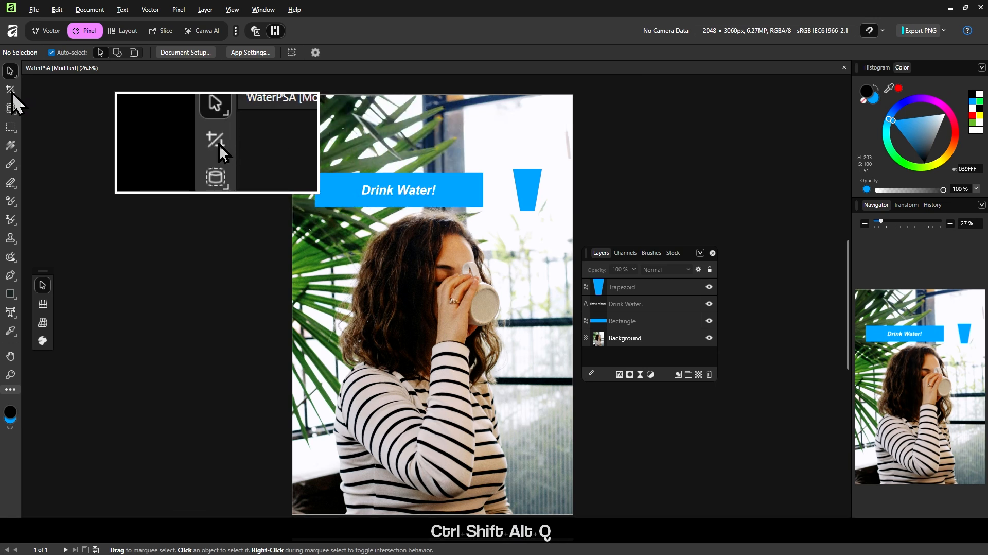
key("ctrl+shift+alt+q")
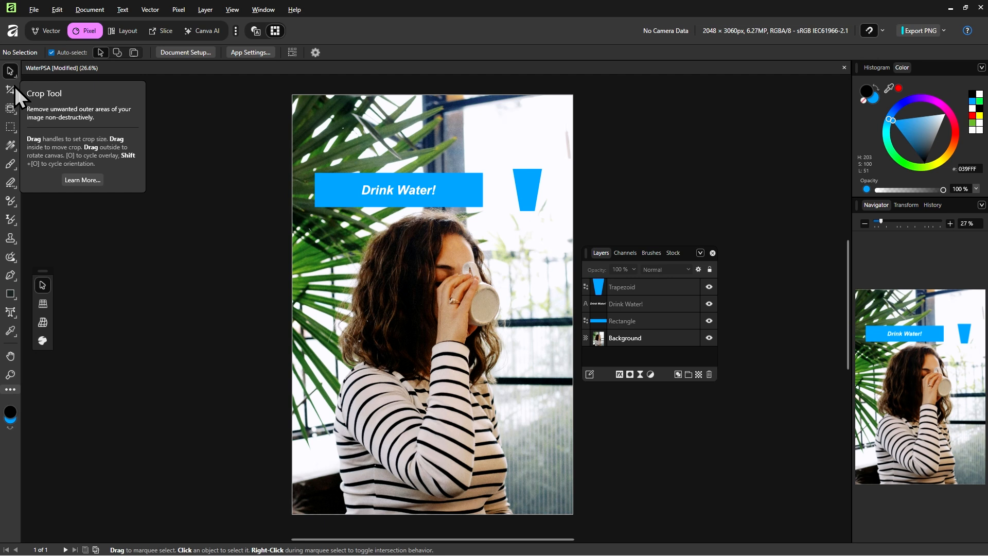
- Crop away the upper part of the image, above the blue banner, to about 2048 × 2606 px and apply the crop
left_click(15, 88)
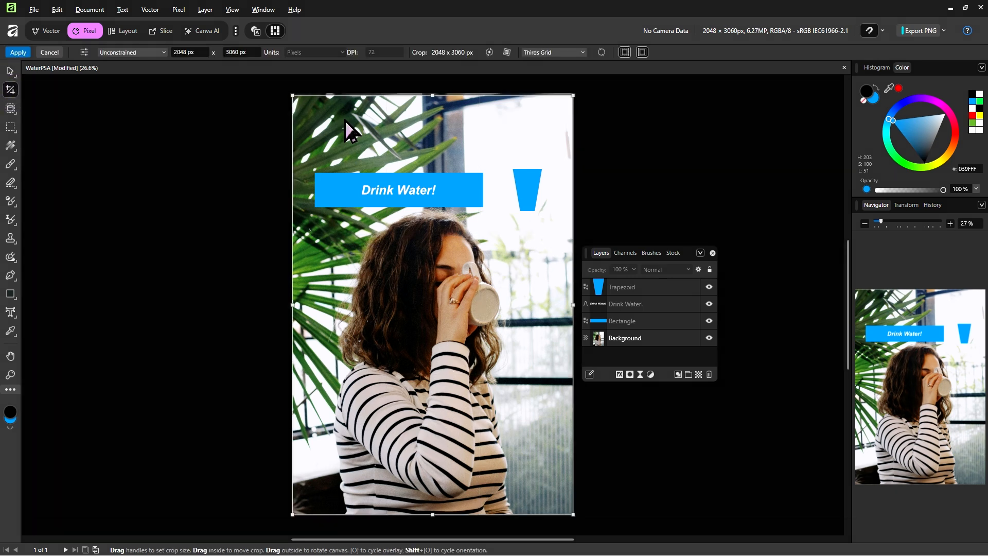
key("ctrl+shift+alt+l")
mouse_move(248, 100)
left_mouse_down()
mouse_move(523, 119)
mouse_move(623, 103)
mouse_move(595, 84)
mouse_move(400, 67)
mouse_move(268, 82)
mouse_move(251, 102)
left_mouse_up()
mouse_move(314, 293)
left_mouse_down()
mouse_move(287, 319)
mouse_move(304, 329)
mouse_move(303, 270)
left_mouse_up()
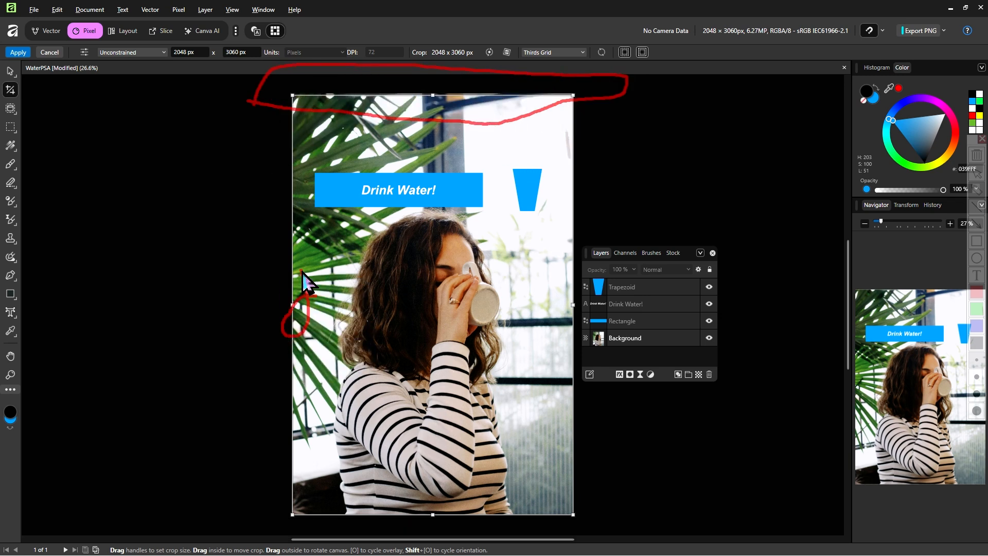
left_click_drag(570, 285, 622, 300)
key("ctrl+shift+alt+l")
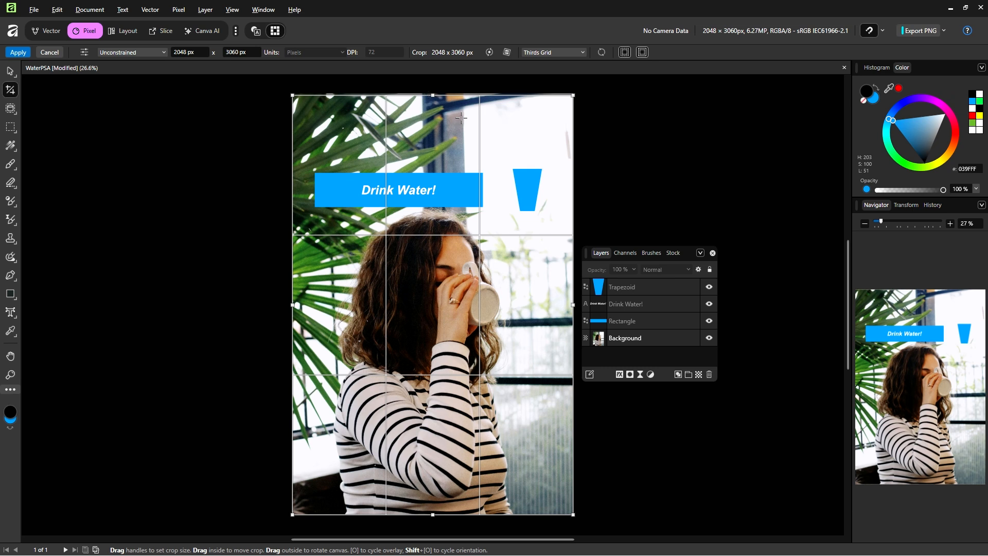
key("ctrl+shift+alt+l")
left_click_drag(289, 146, 609, 138)
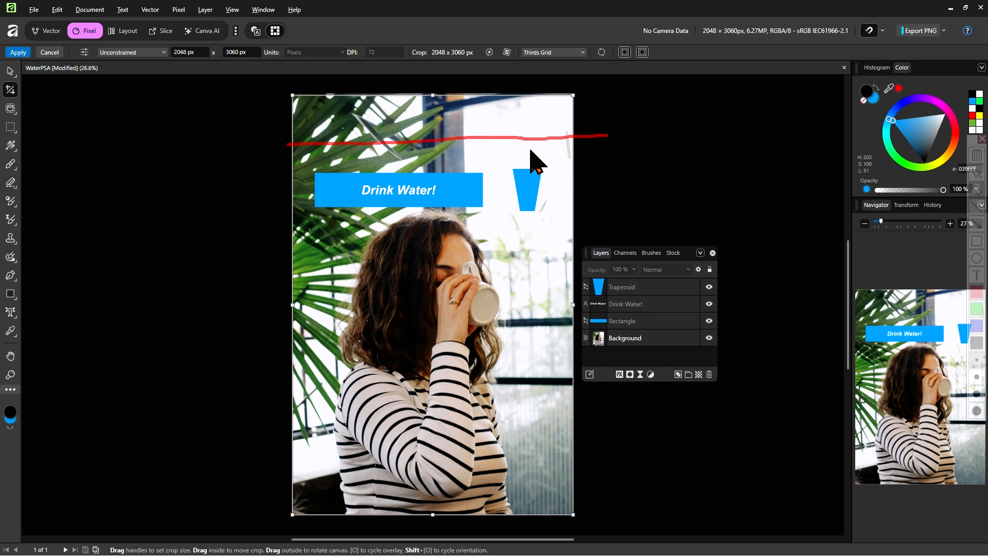
key("ctrl+shift+alt+l")
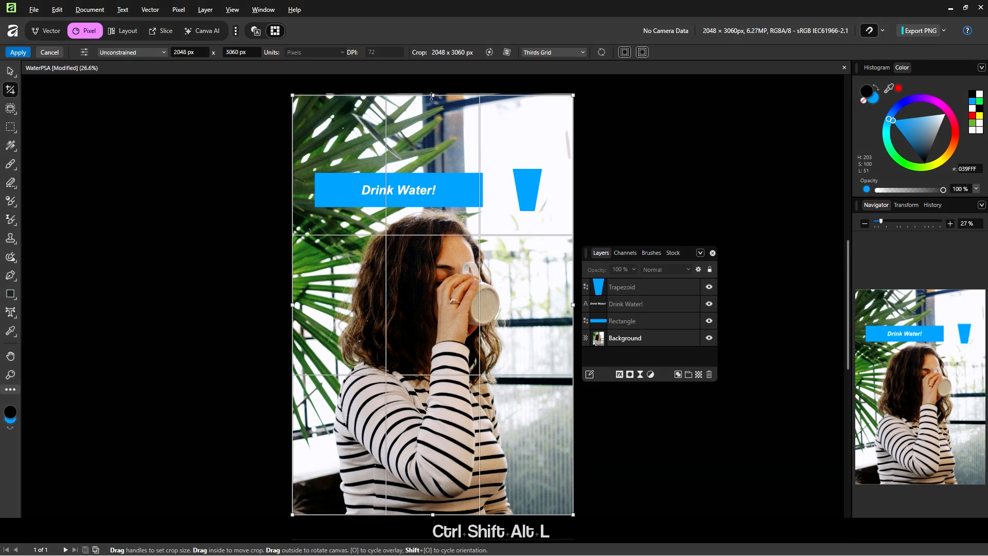
key("ctrl+shift+alt+q")
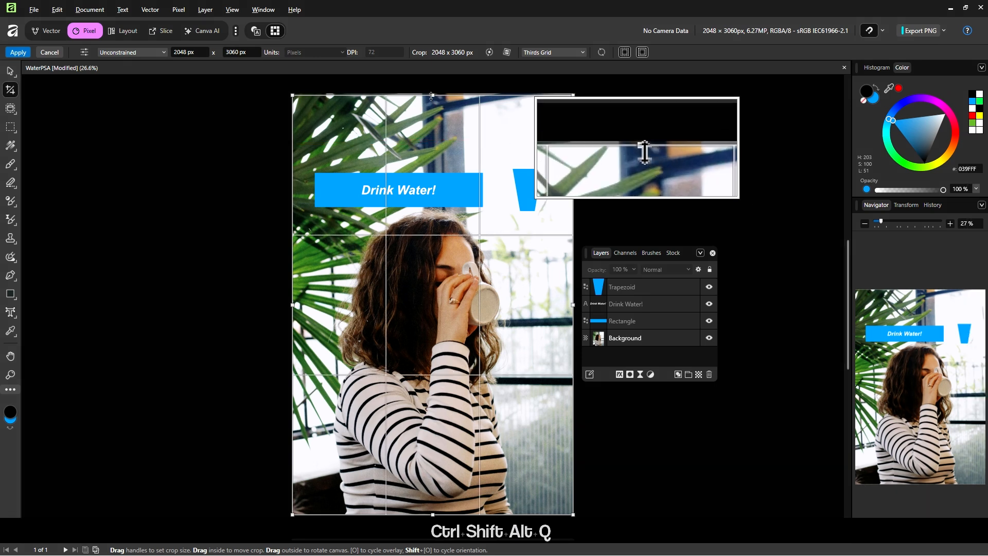
left_click_drag(432, 95, 427, 157)
key("ctrl+shift+alt+q")
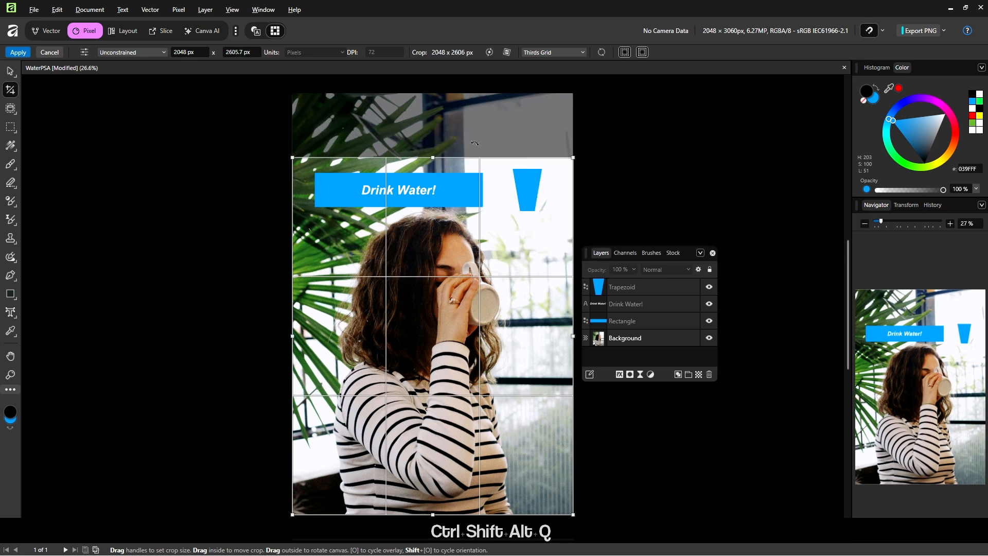
key("ctrl+shift+alt+l")
mouse_move(475, 143)
left_mouse_down()
mouse_move(284, 150)
mouse_move(269, 111)
mouse_move(283, 76)
mouse_move(641, 87)
mouse_move(632, 128)
mouse_move(535, 152)
mouse_move(479, 155)
left_mouse_up()
key("ctrl+shift+alt+l")
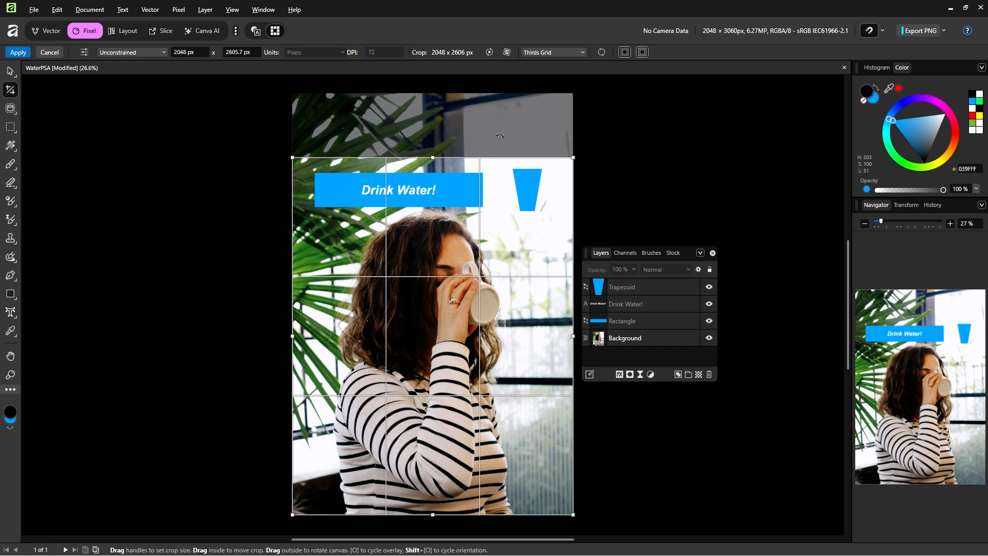
key("ctrl+shift+alt+l")
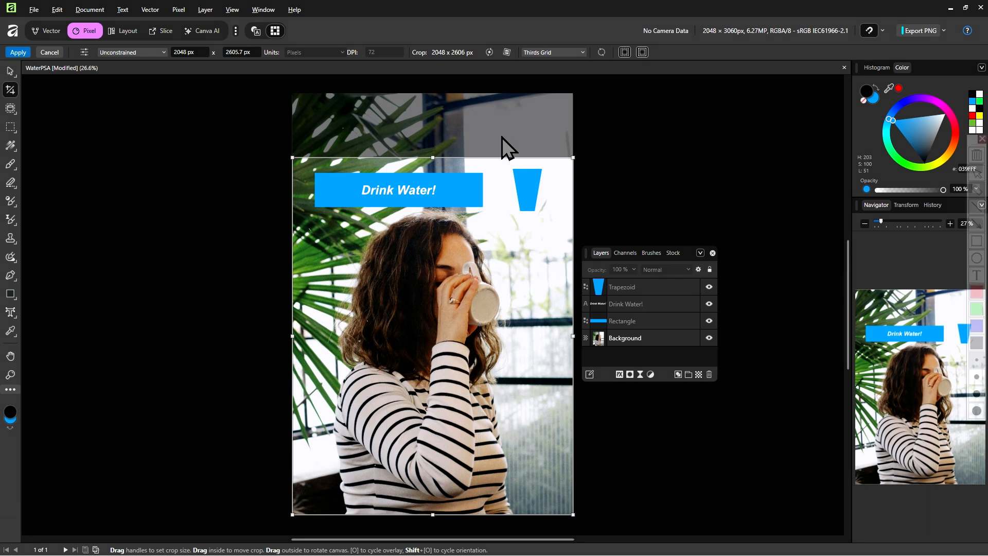
mouse_move(502, 136)
left_mouse_down()
mouse_move(42, 64)
mouse_move(43, 93)
left_mouse_up()
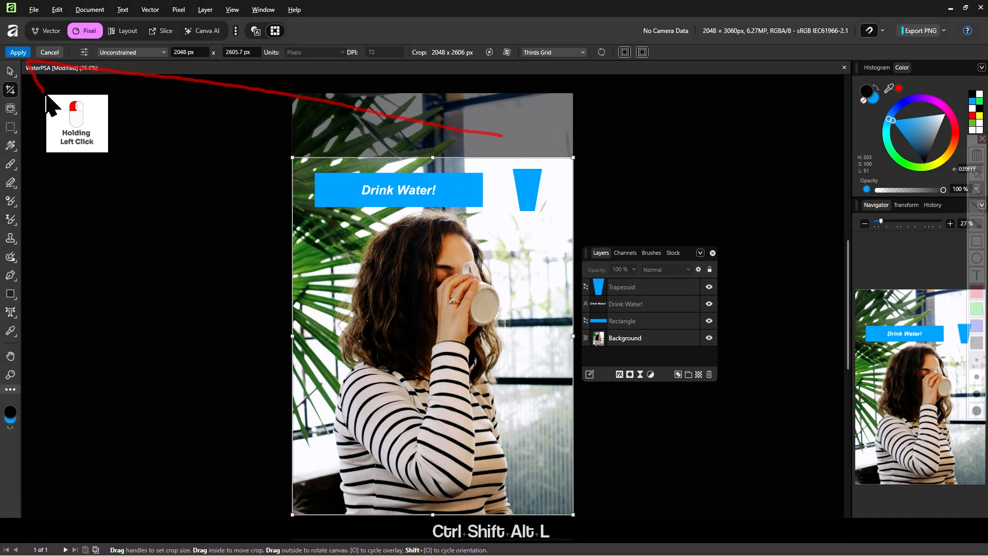
key("ctrl+shift+alt+l")
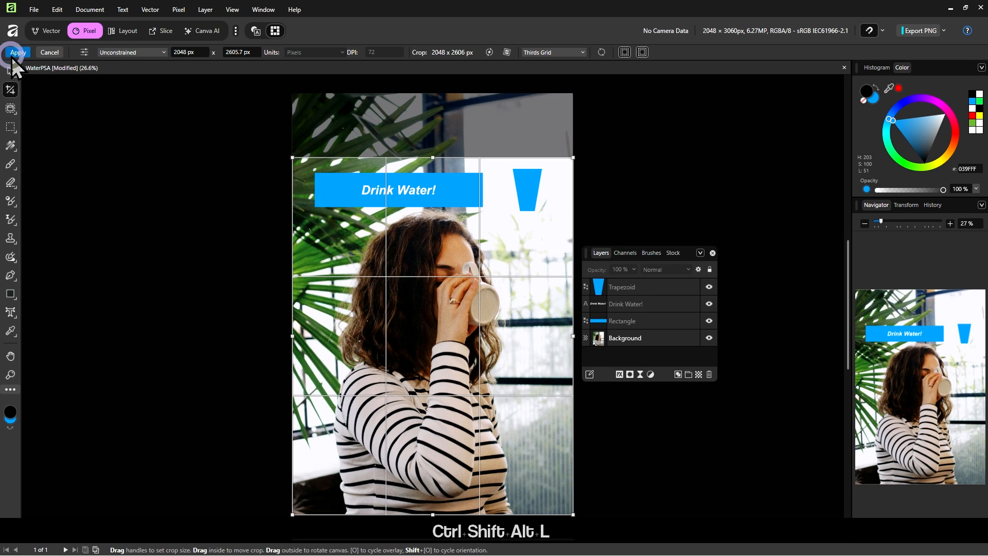
left_click(13, 53)
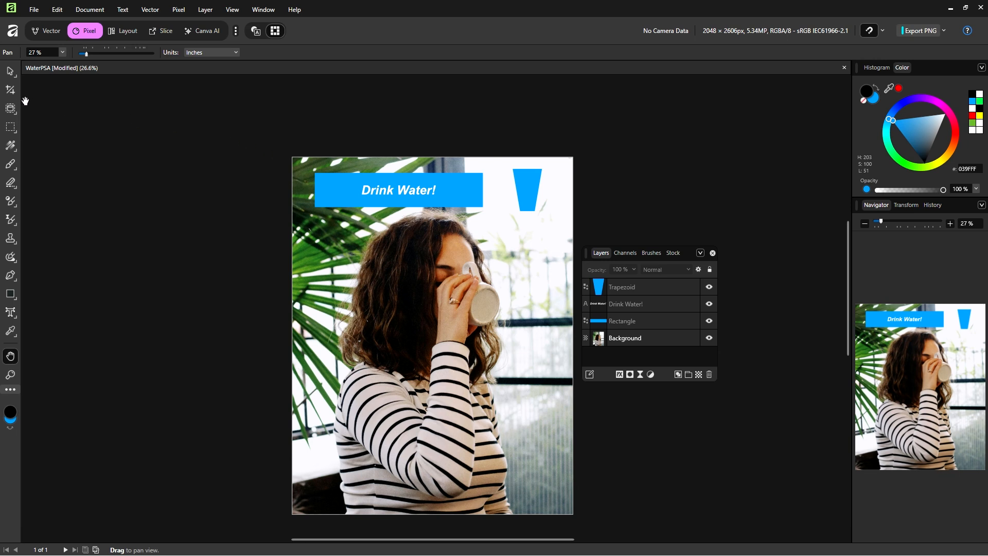
- Recrop the image, extending the crop area up and beyond the photo's left edge to about 2652 × 2670 px, and apply it
left_click(10, 91)
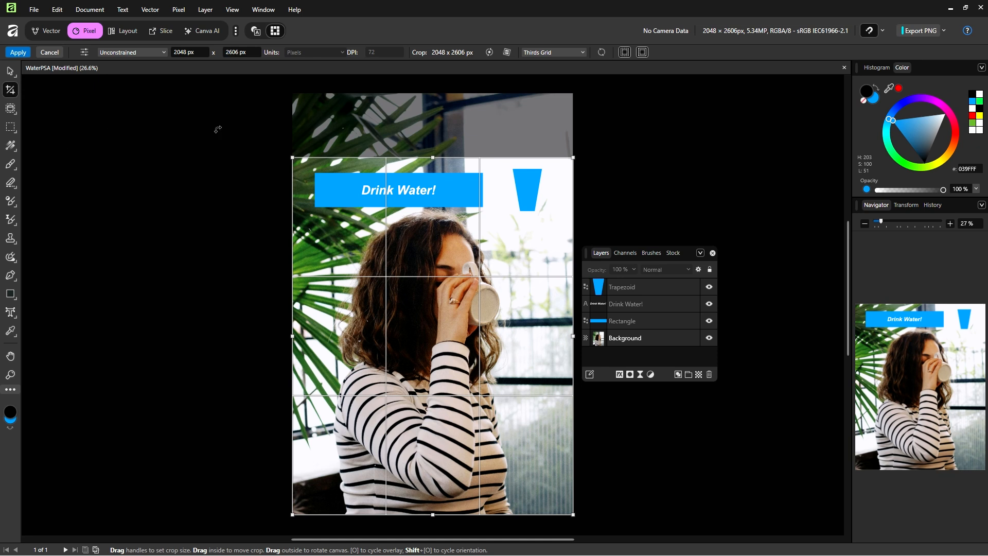
key("ctrl+shift+alt+l")
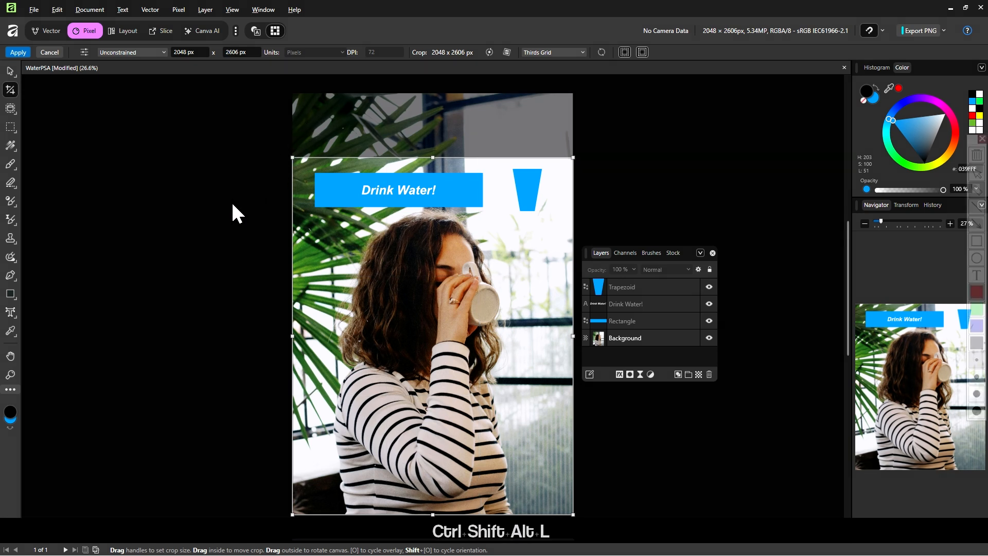
mouse_move(231, 201)
left_mouse_down()
mouse_move(382, 144)
mouse_move(415, 120)
mouse_move(315, 131)
left_mouse_up()
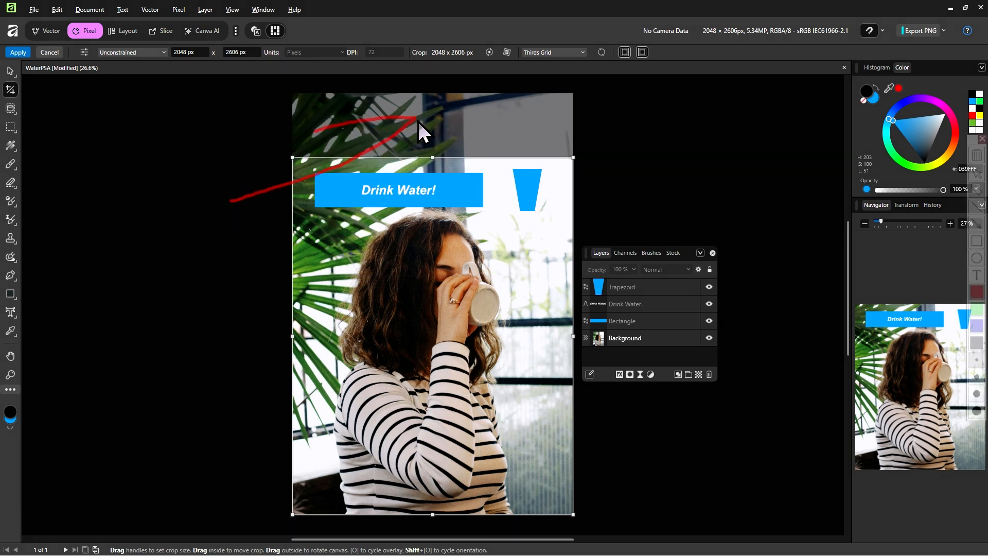
left_click_drag(416, 119, 415, 188)
key("ctrl+shift+alt+l")
left_click_drag(432, 153, 432, 145)
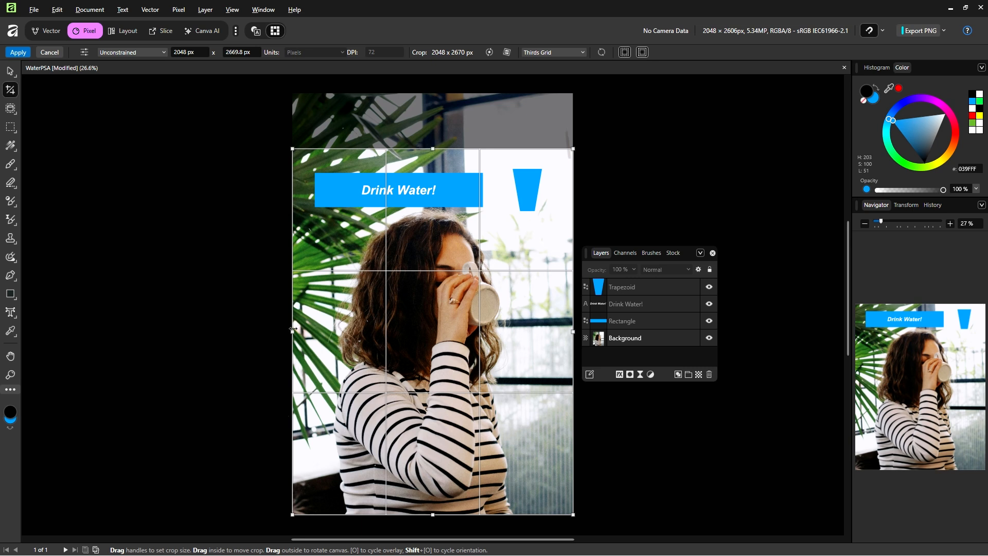
left_click_drag(290, 332, 210, 332)
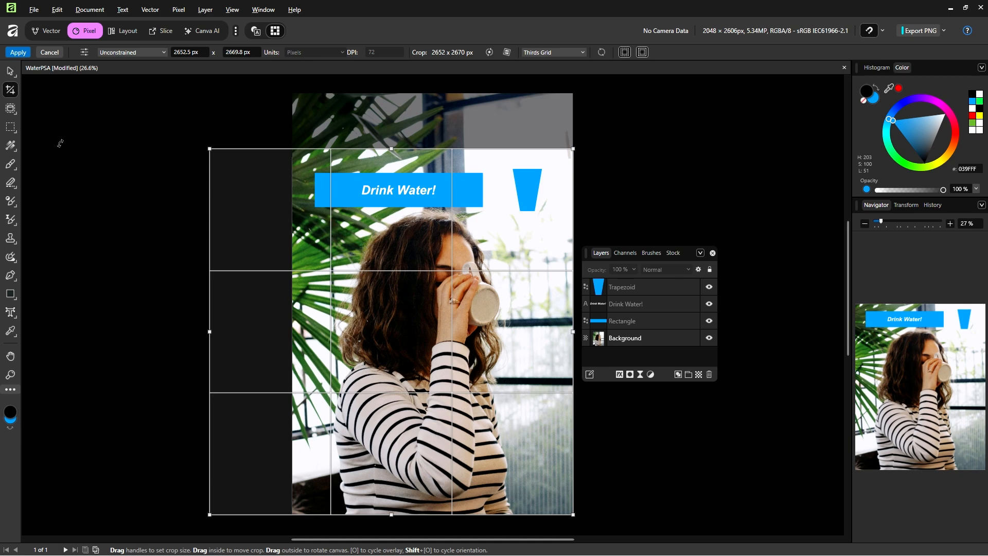
left_click(18, 52)
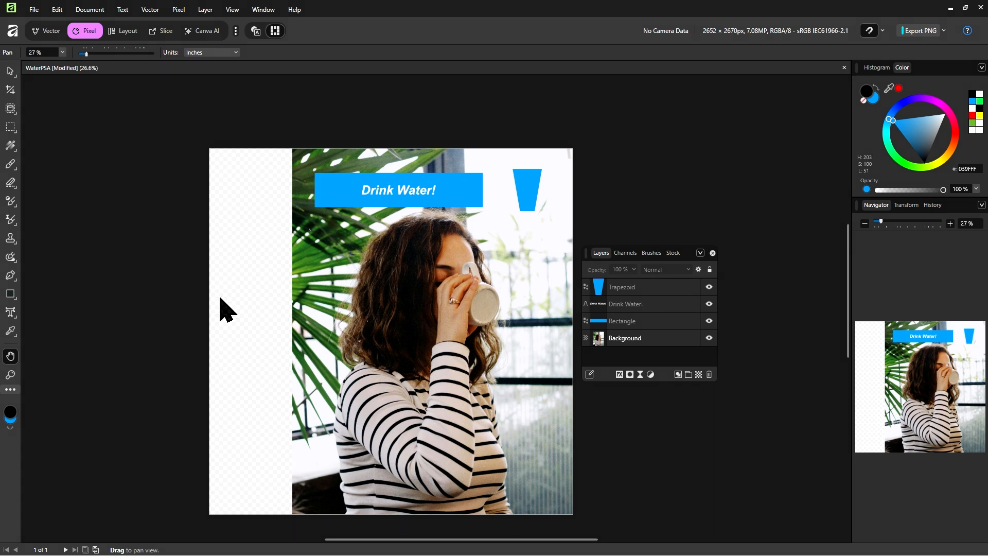
key("ctrl+shift+alt+l")
mouse_move(315, 134)
left_mouse_down()
mouse_move(163, 129)
mouse_move(147, 192)
mouse_move(188, 473)
mouse_move(208, 522)
mouse_move(251, 524)
mouse_move(301, 506)
mouse_move(316, 134)
left_mouse_up()
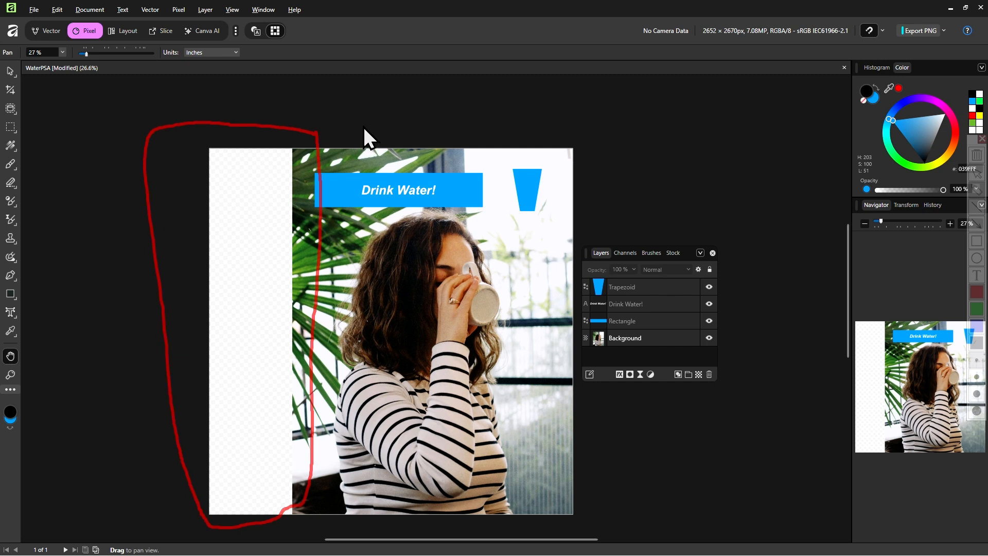
key("ctrl+shift+alt+l")
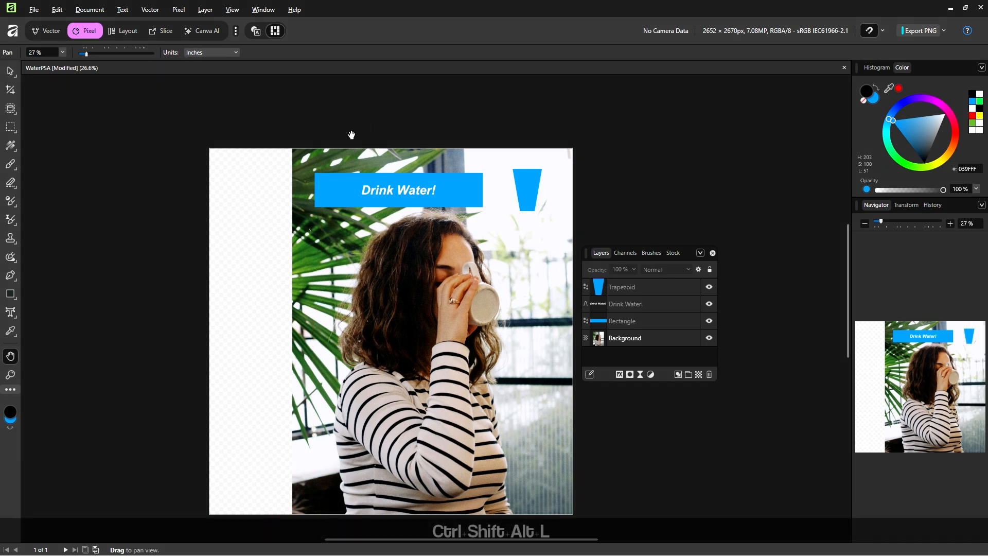
- Duplicate the blue trapezoid onto the empty transparent strip beside the photo and deselect it
left_click(10, 71)
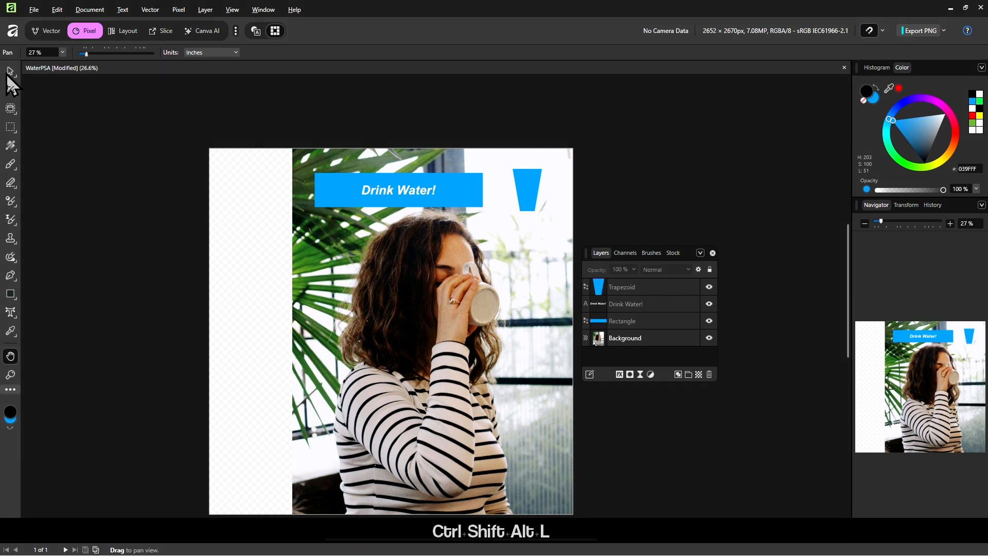
left_click(528, 194)
left_click_drag(509, 210, 260, 333)
left_click(267, 264)
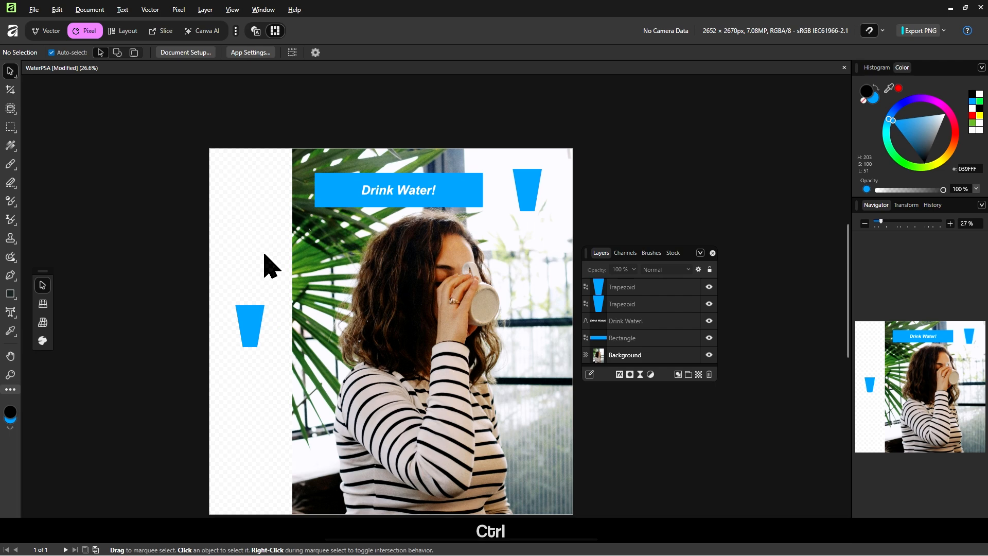
- Undo the trapezoid duplicate and the last crop that extended the canvas
key("ctrl+z")
key("ctrl+z")
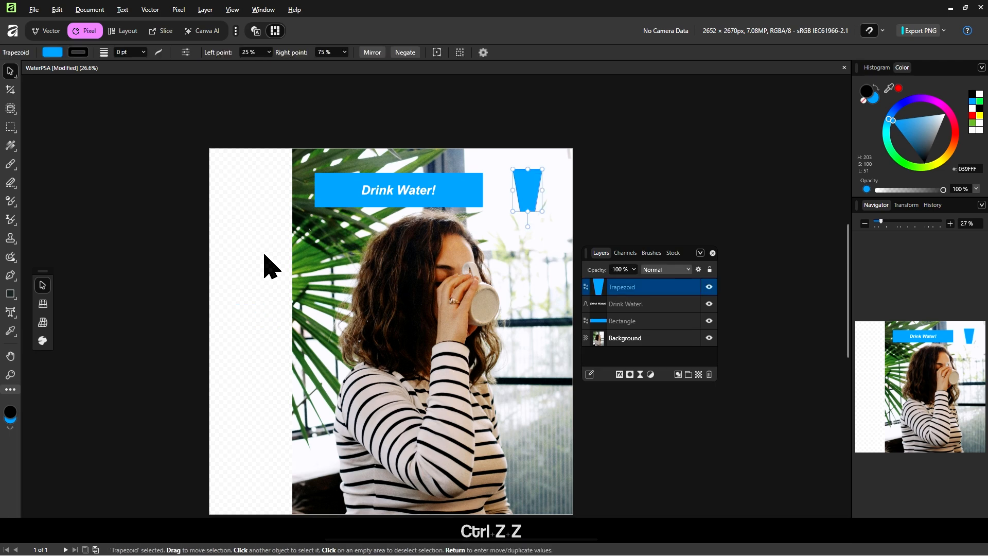
key("ctrl+z")
key("ctrl+z")
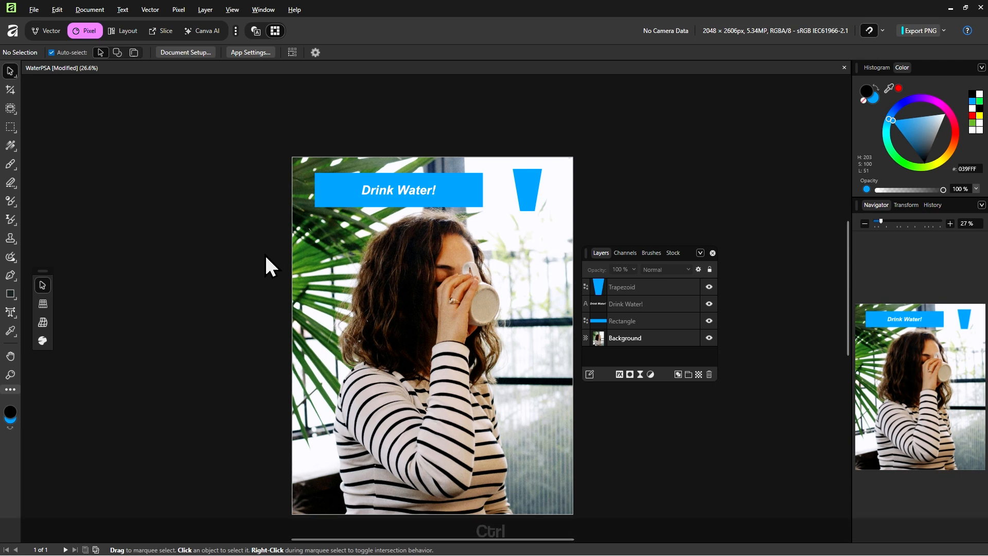
key("ctrl+alt+s")
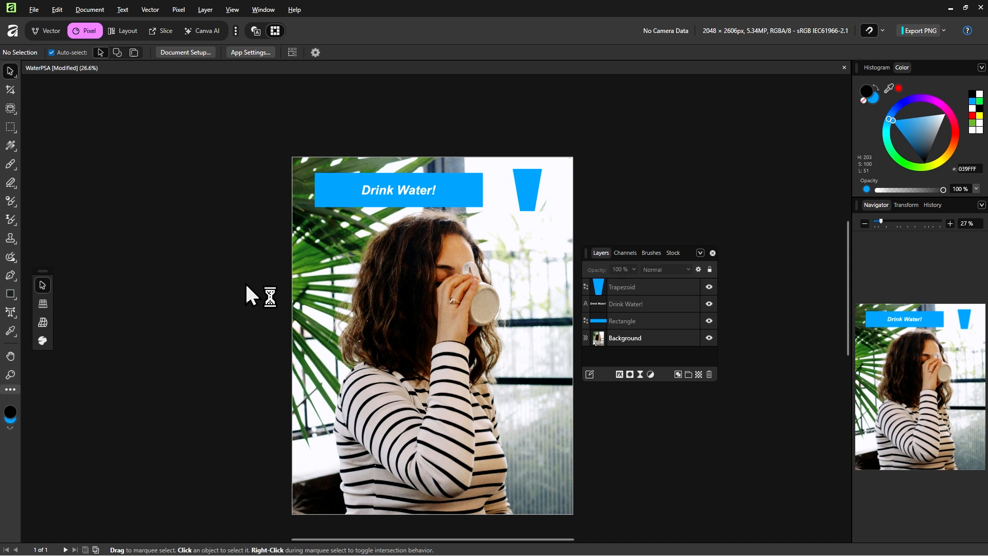
- Start cropping the image again and set the crop mode to Custom Ratio
left_click(11, 89)
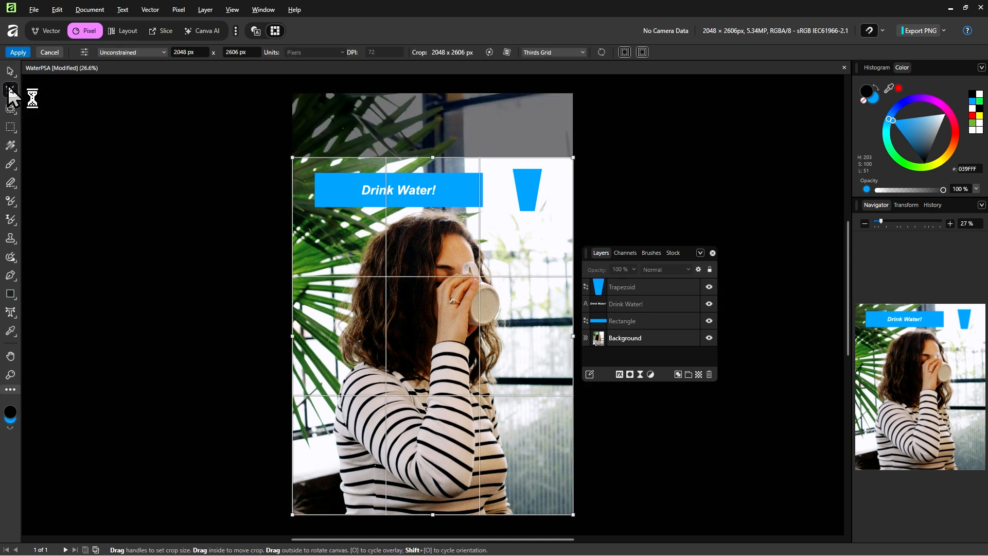
key("ctrl+shift+alt+l")
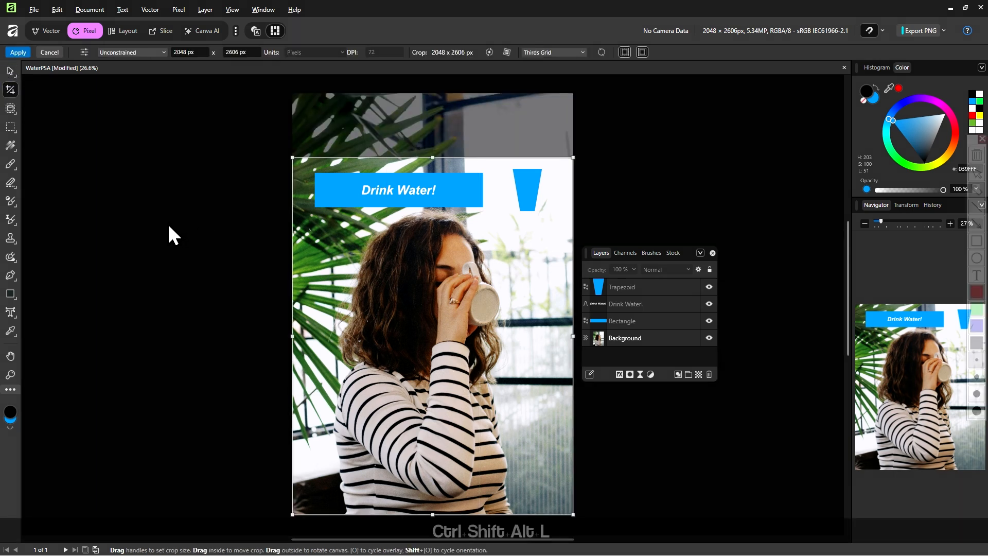
mouse_move(168, 223)
left_mouse_down()
mouse_move(105, 91)
mouse_move(98, 64)
left_mouse_up()
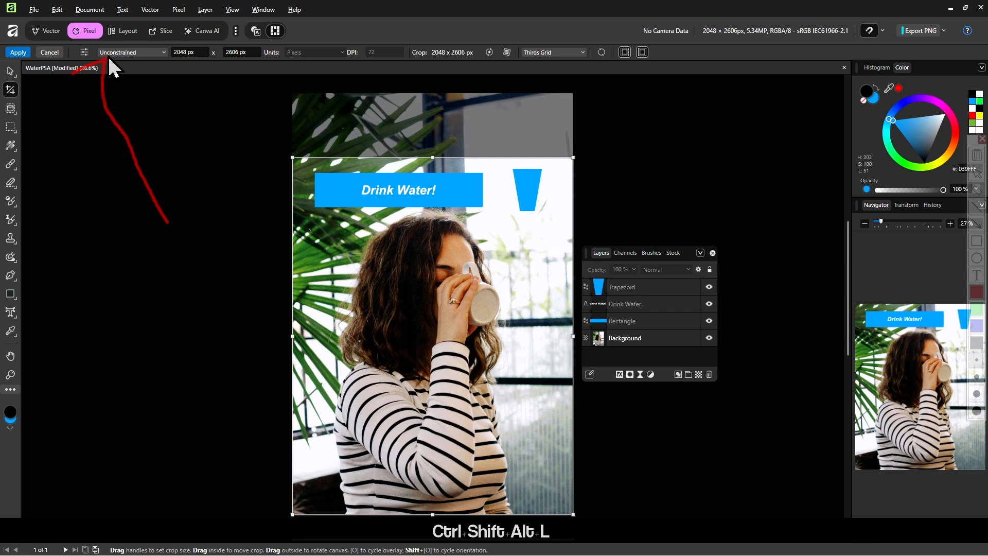
key("Escape")
key("ctrl+shift+alt+l")
left_click(129, 53)
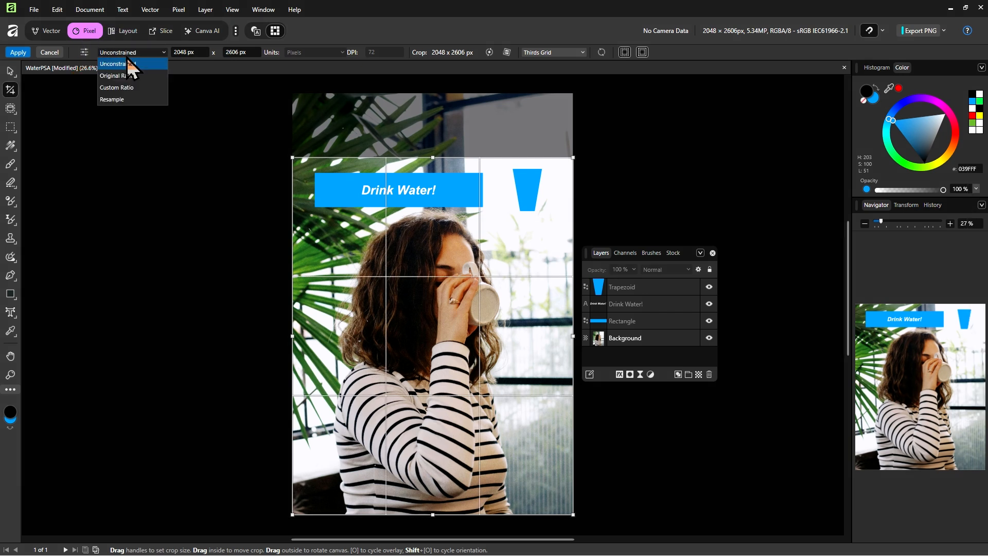
left_click(117, 87)
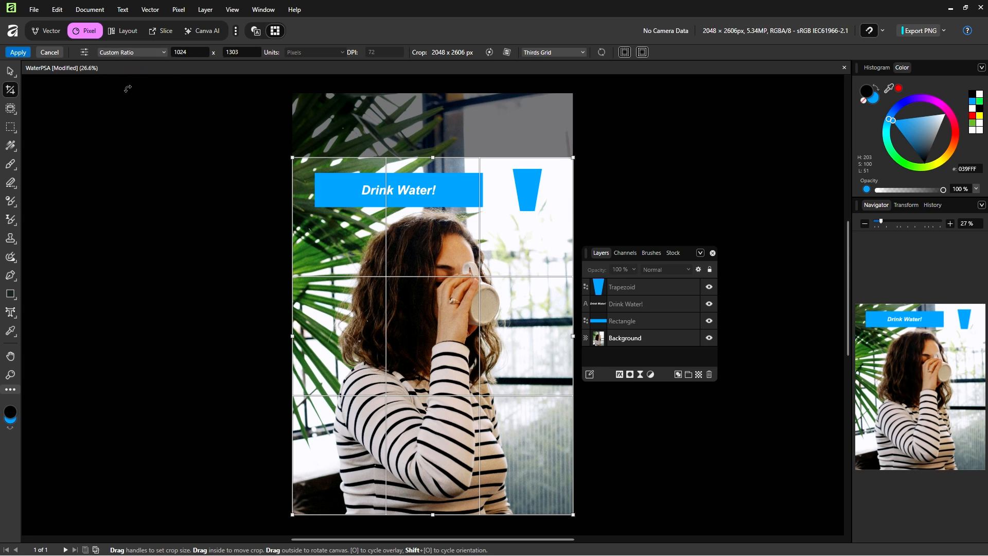
key("ctrl+shift+alt+l")
mouse_move(123, 93)
left_mouse_down()
mouse_move(191, 62)
mouse_move(128, 65)
left_mouse_up()
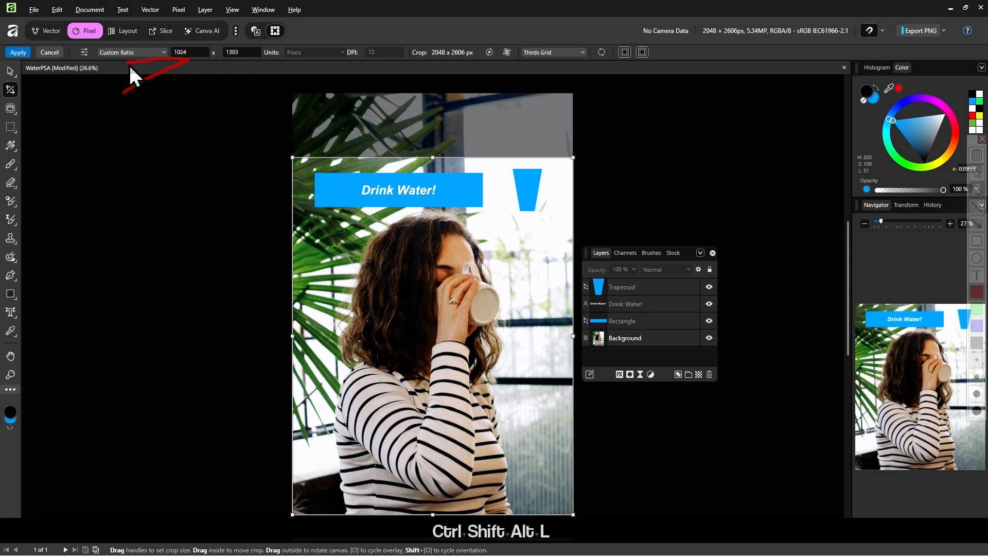
left_click_drag(188, 61, 181, 96)
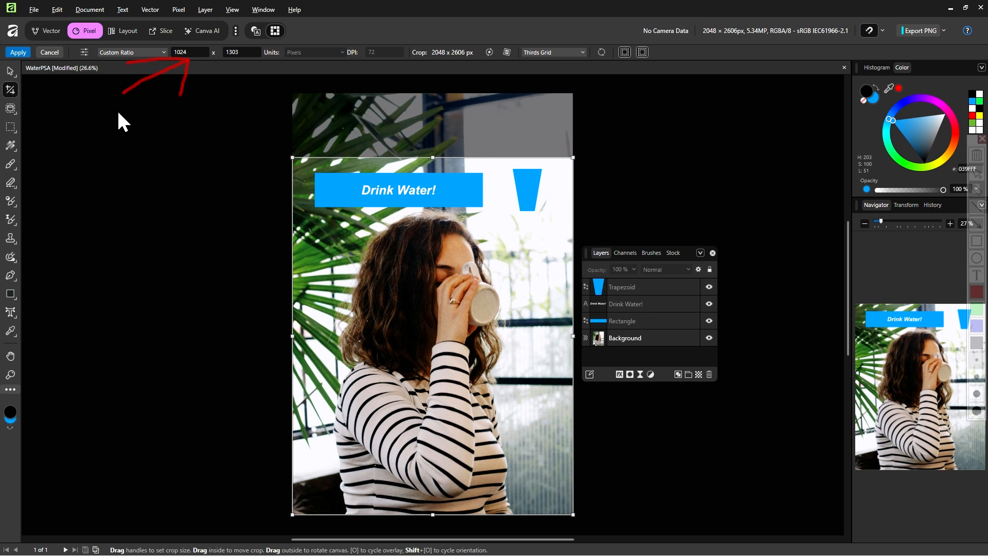
mouse_move(90, 98)
left_mouse_down()
mouse_move(85, 61)
mouse_move(74, 75)
left_mouse_up()
key("ctrl+shift+alt+l")
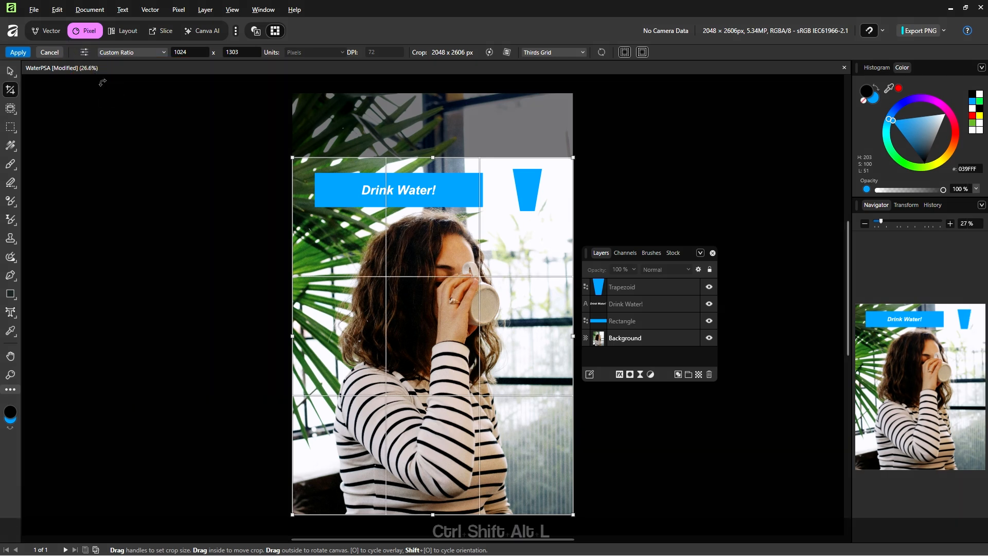
- Apply the 1 : 1 preset ratio to the crop area and move it up over the Drink Water! banner and trapezoid
left_click(85, 54)
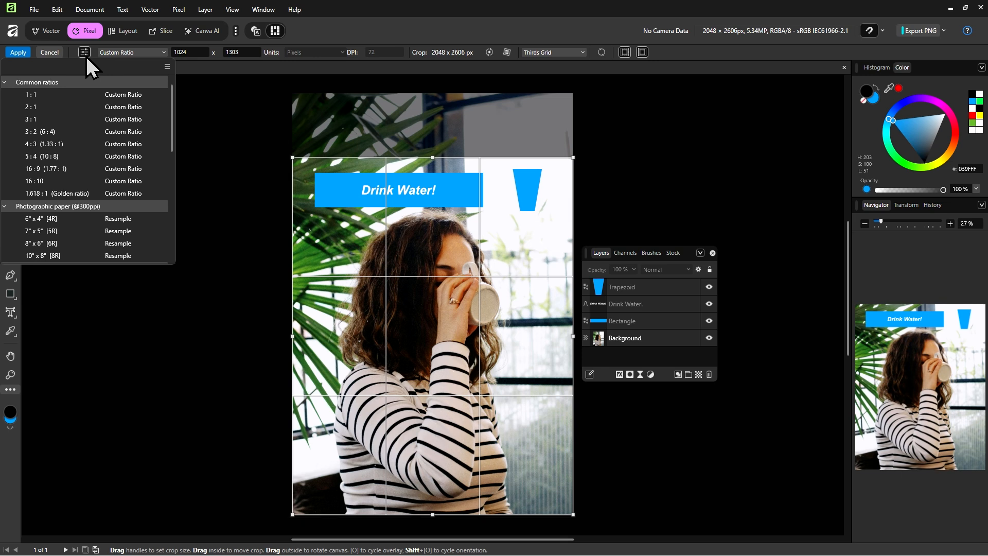
left_click(68, 94)
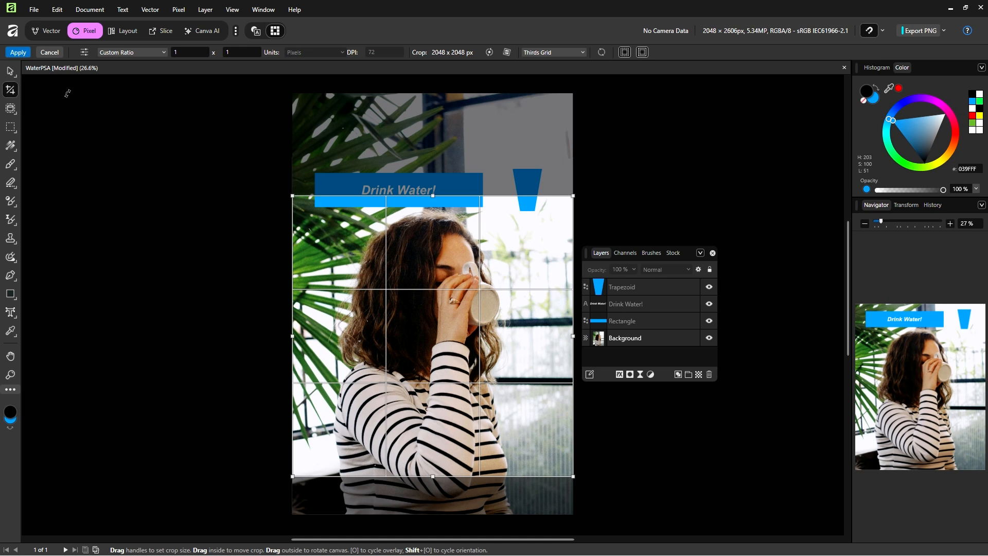
left_click_drag(449, 304, 446, 272)
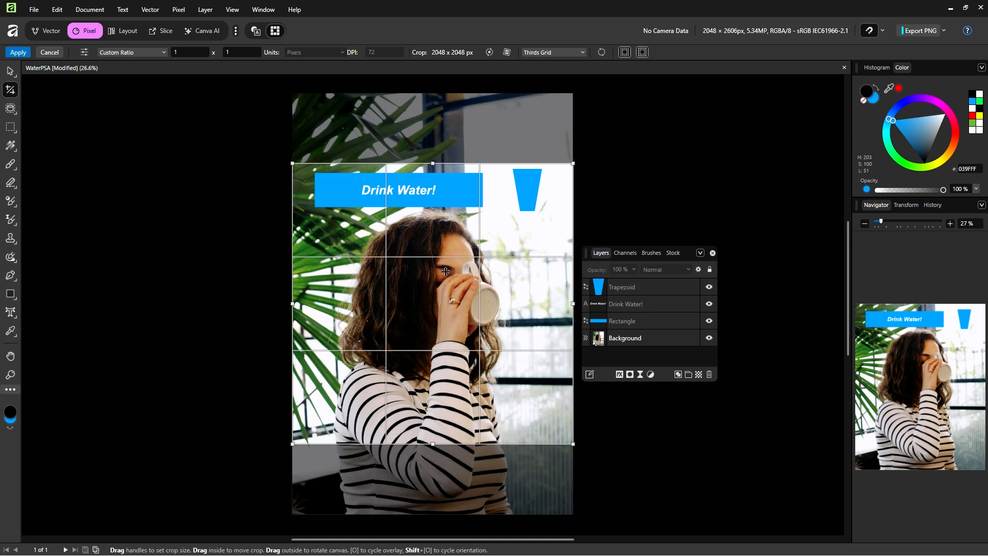
- Switch the crop area to the 2 : 1 preset ratio
left_click(84, 52)
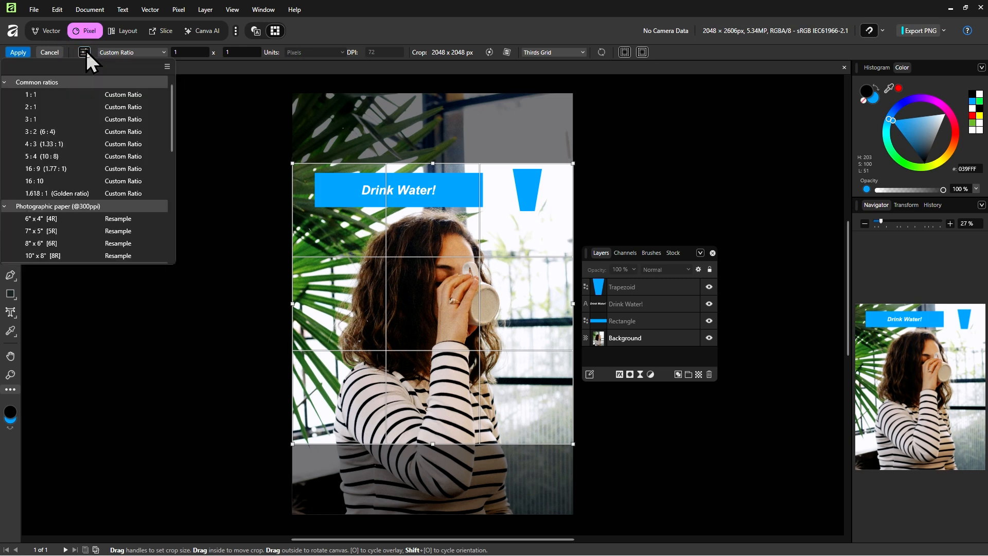
left_click(48, 107)
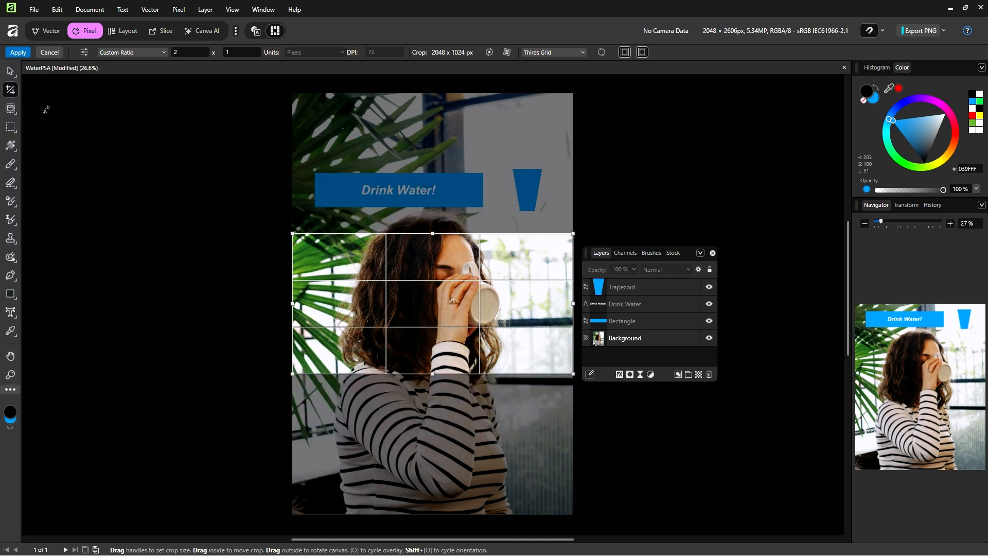
key("ctrl+shift+alt+l")
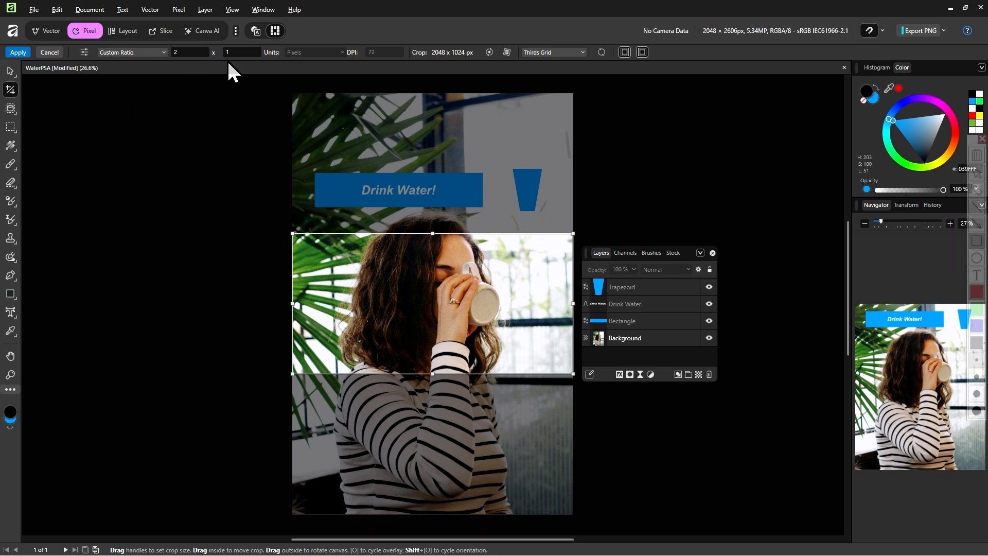
key("ctrl+z")
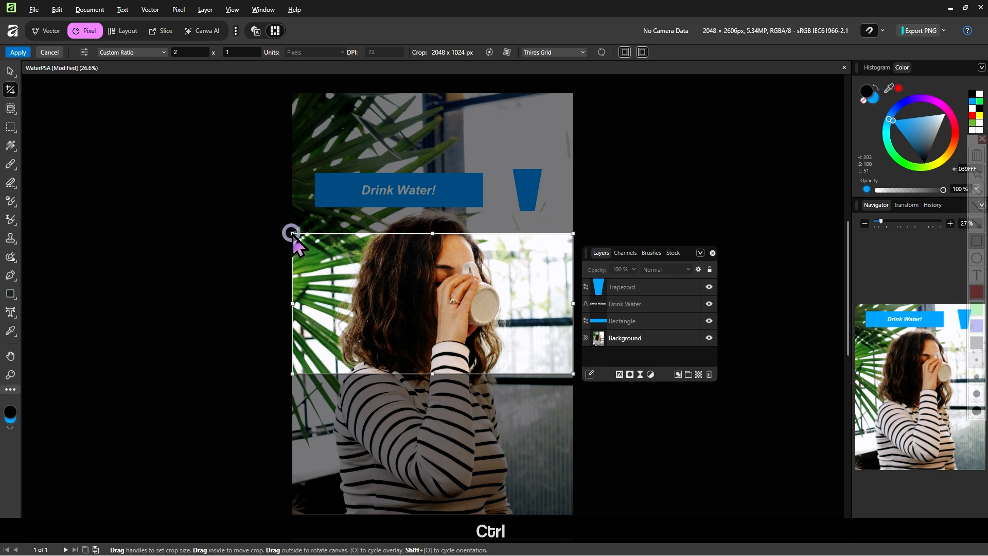
left_click_drag(293, 235, 435, 374)
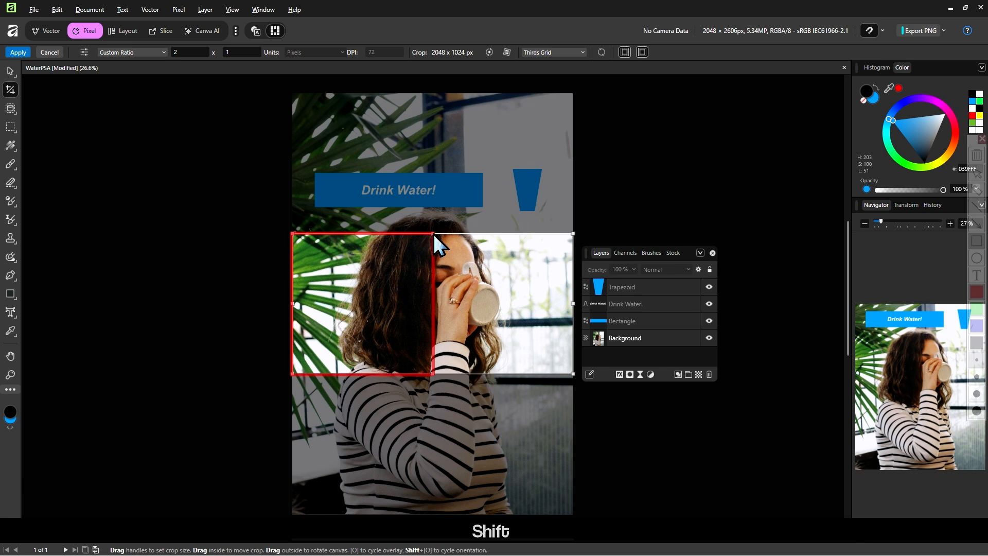
left_click_drag(433, 234, 574, 313)
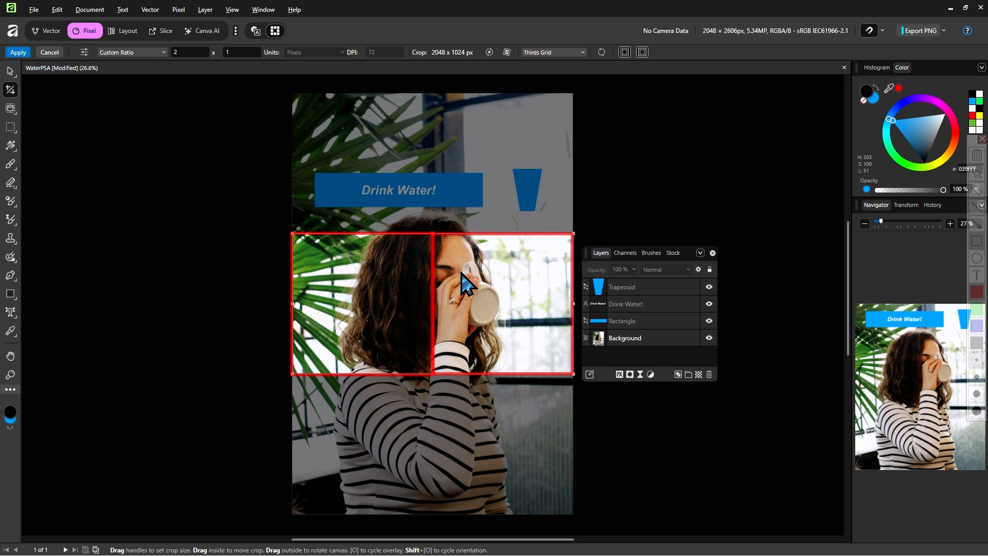
key("Escape")
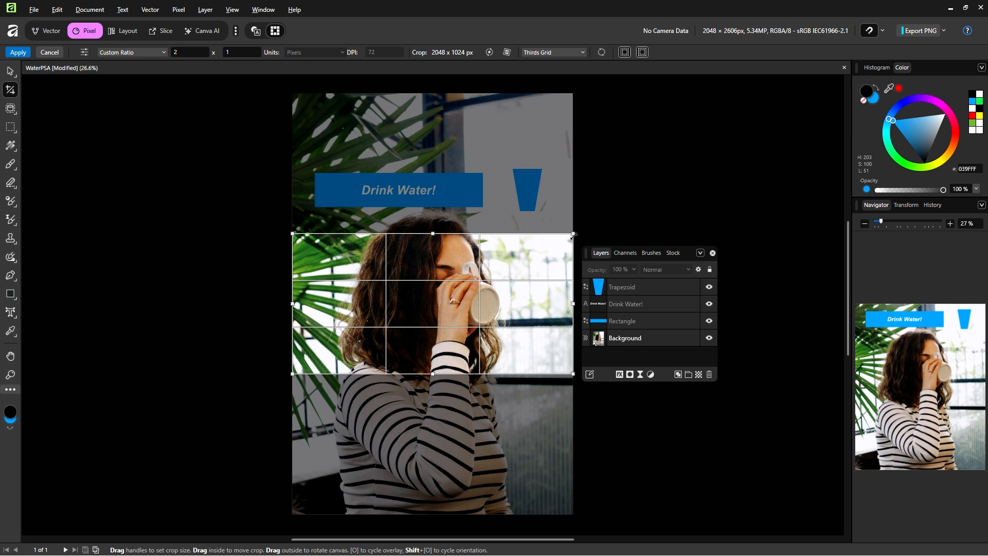
- Shrink the 2 : 1 crop area by a corner, restore its full width, and move it up to the banner's lower edge
left_click_drag(573, 235, 377, 296)
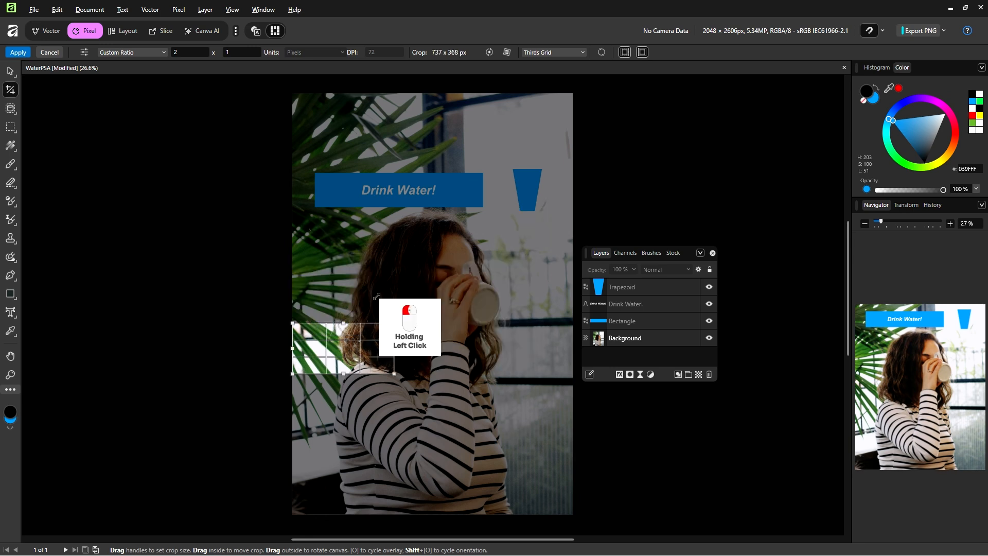
left_click_drag(377, 296, 564, 220)
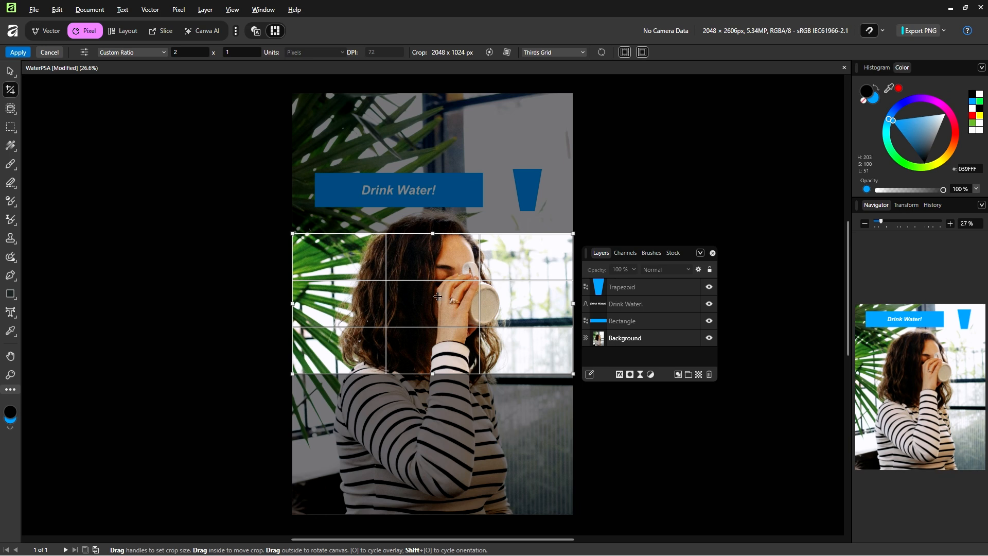
left_click_drag(437, 297, 436, 271)
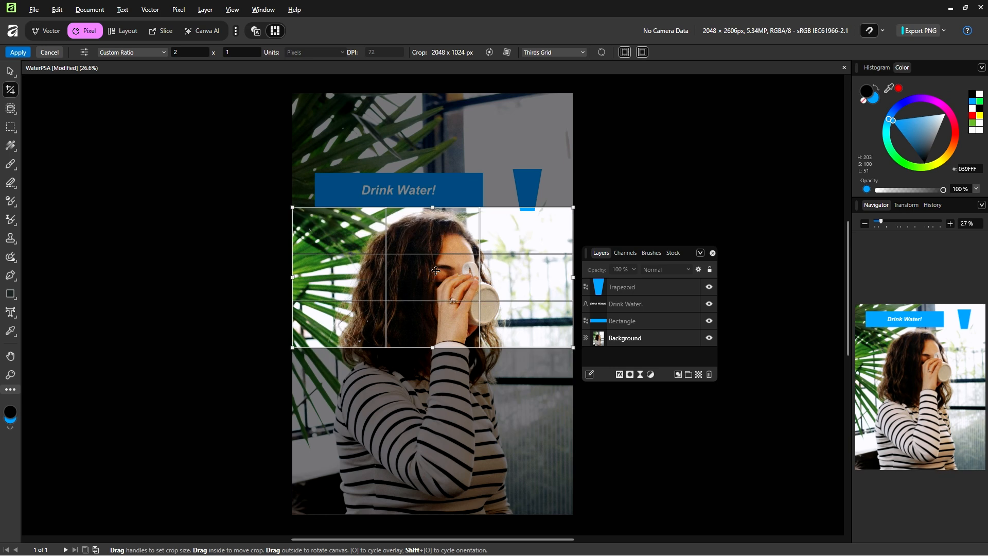
key("ctrl+shift+alt+l")
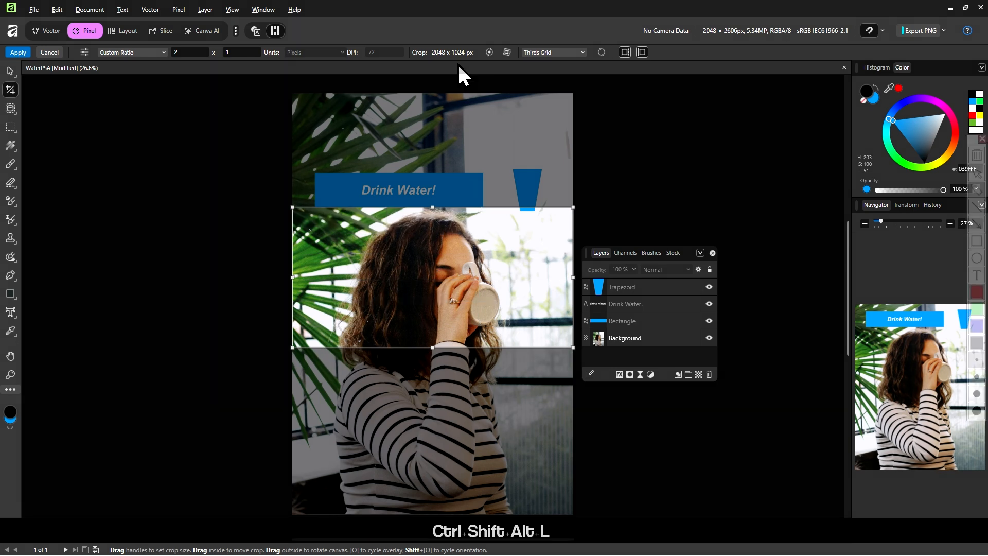
left_click_drag(458, 64, 455, 61)
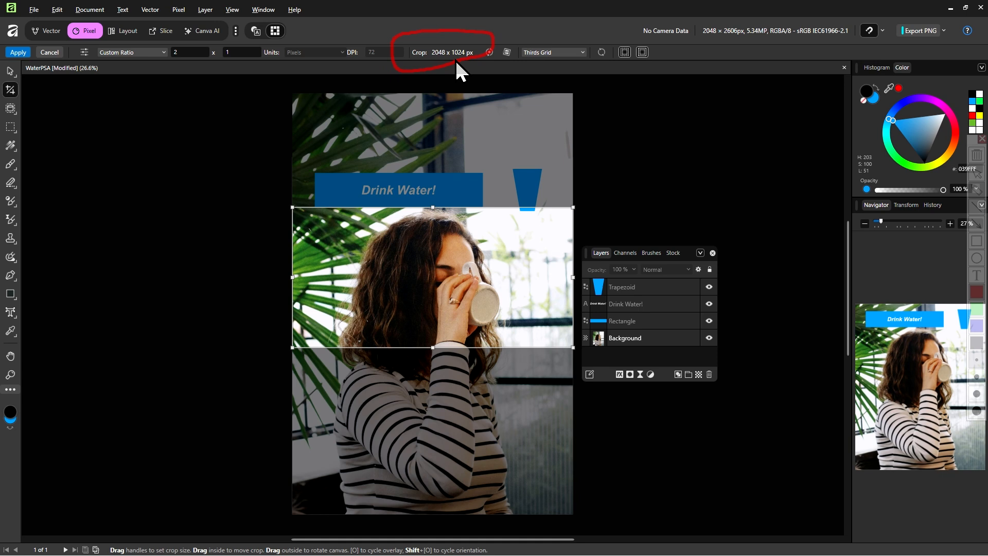
key("ctrl+alt+shift+l")
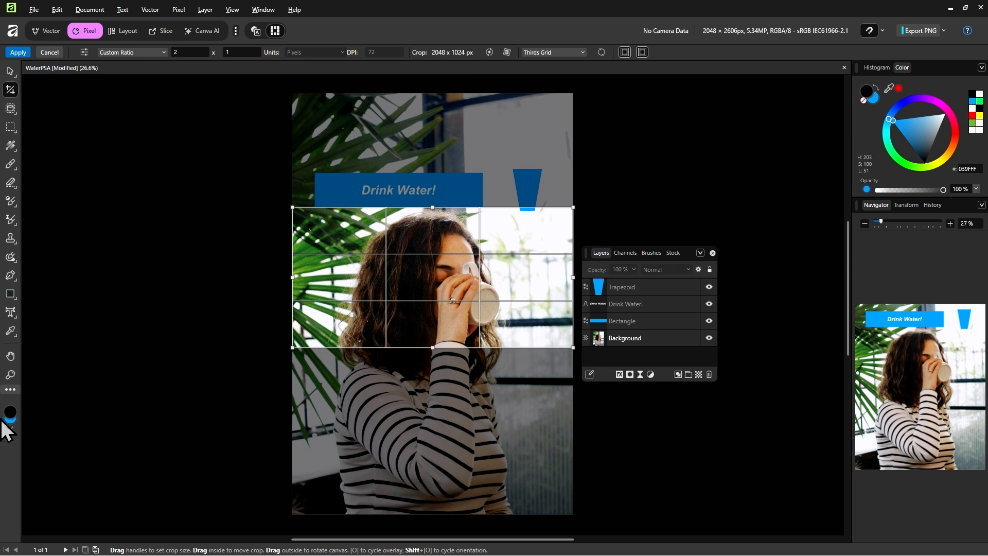
key("ctrl+alt+shift+l")
mouse_move(350, 309)
left_mouse_down()
mouse_move(278, 264)
mouse_move(105, 115)
mouse_move(61, 57)
mouse_move(64, 125)
left_mouse_up()
left_click_drag(62, 56, 119, 78)
key("ctrl+alt+shift+l")
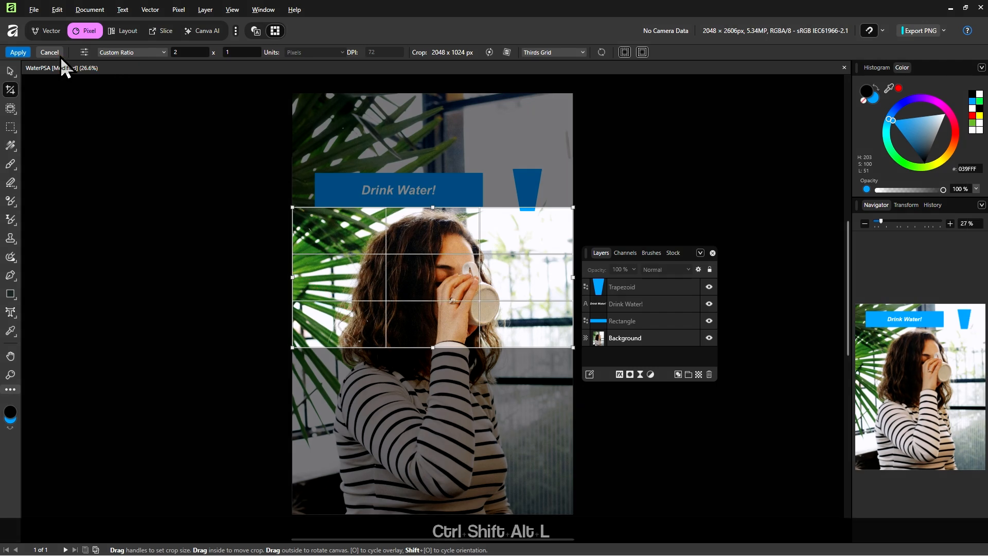
- Cancel the pending 2 : 1 crop and start cropping the image again
left_click(50, 52)
key("ctrl+alt+s")
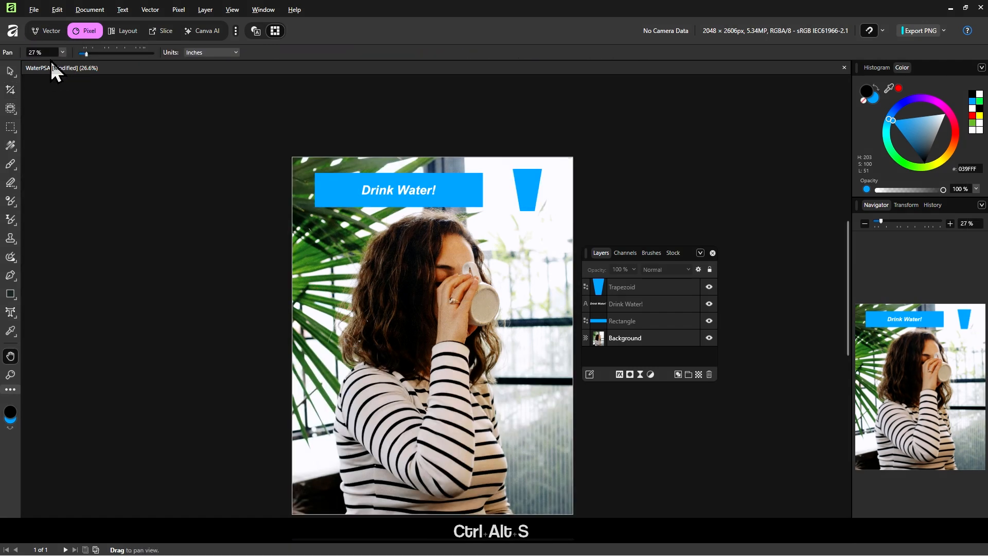
left_click(10, 89)
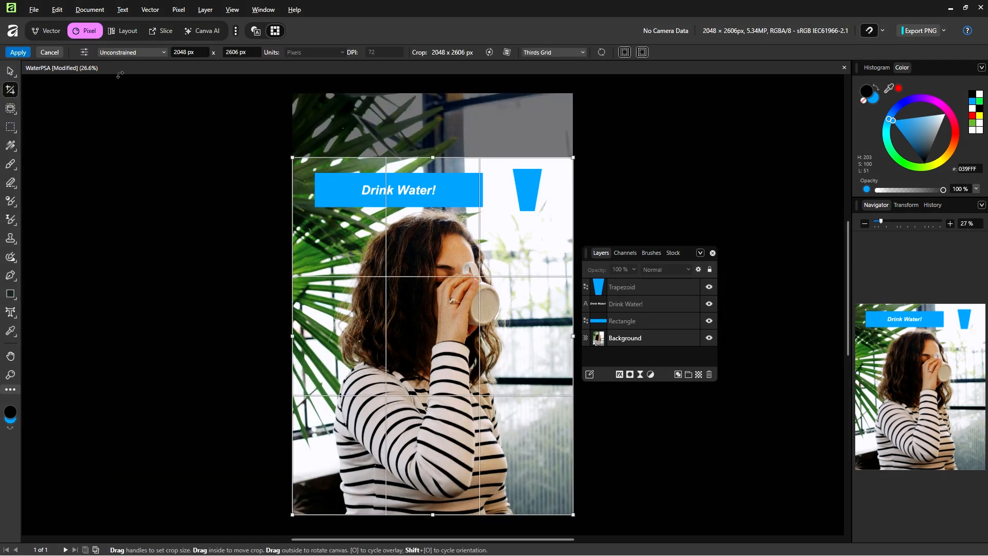
- Set the crop mode to Original Ratio and try resizing the crop area from its upper-right corner
left_click(142, 54)
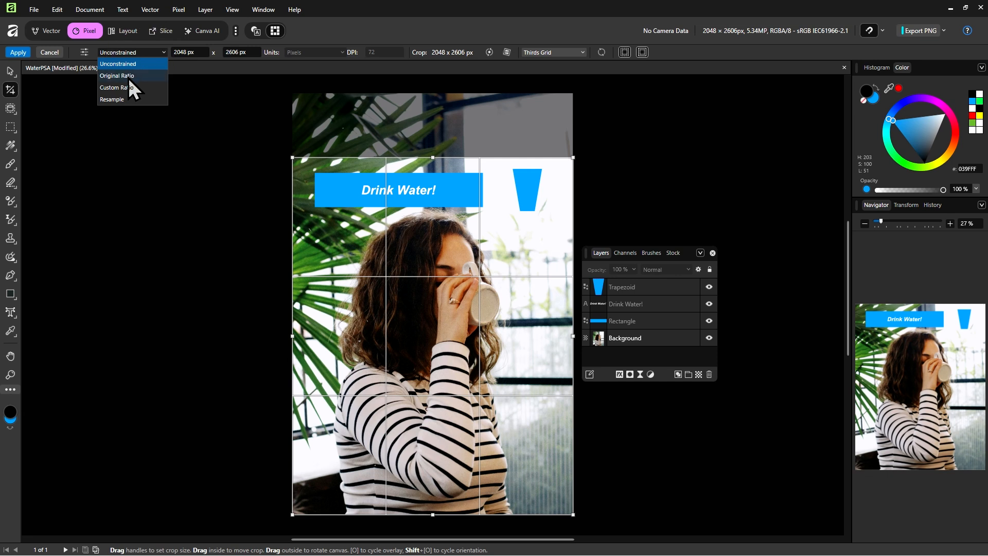
left_click(130, 78)
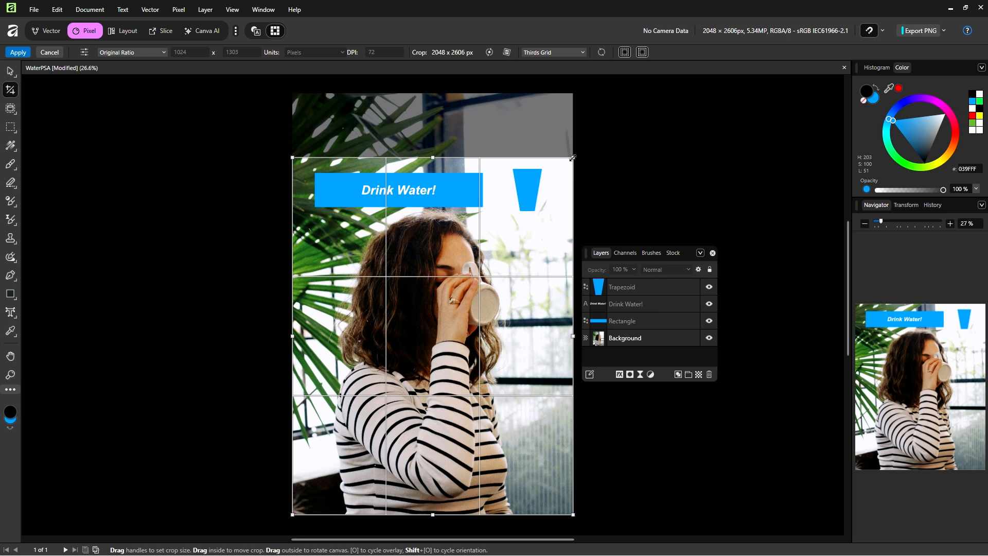
mouse_move(573, 158)
left_mouse_down()
mouse_move(394, 273)
mouse_move(579, 160)
left_mouse_up()
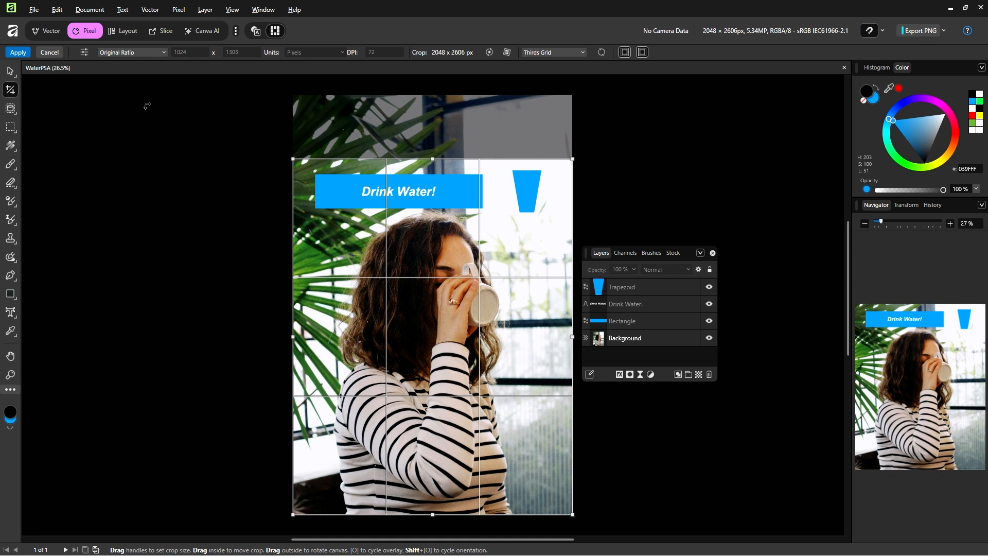
- Change the crop mode to Custom Ratio and apply the 2 : 1 preset ratio
left_click(149, 52)
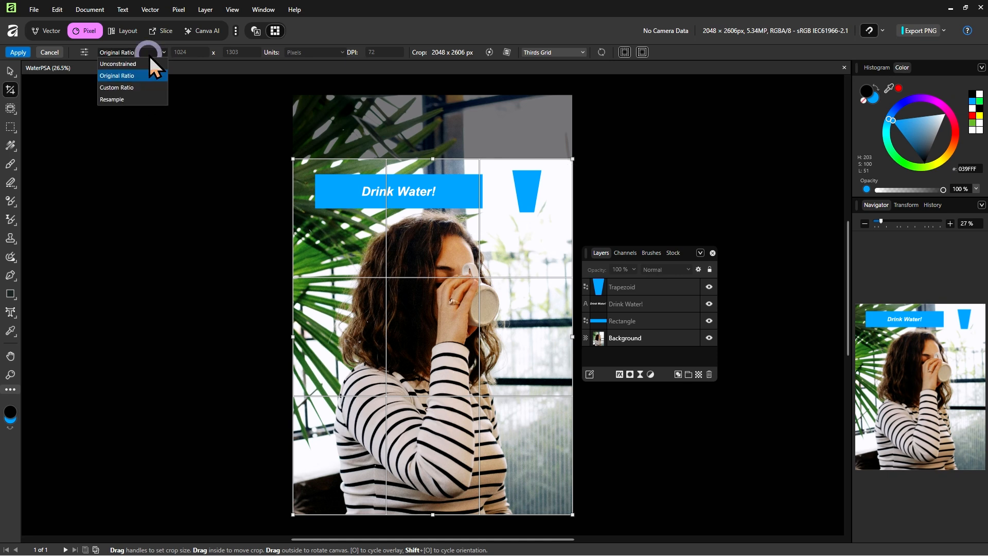
left_click(123, 88)
left_click(84, 53)
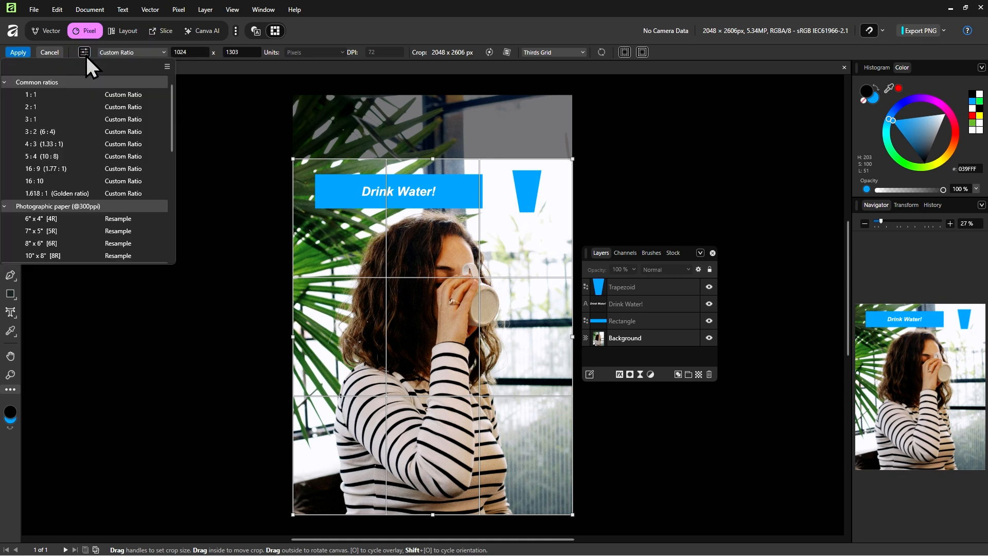
left_click(84, 107)
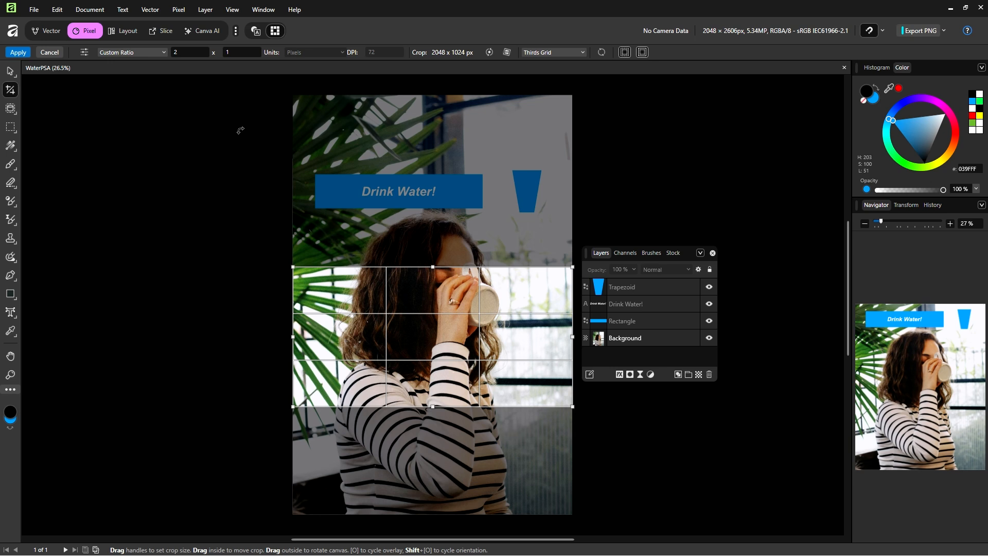
- Set the width value of the custom crop ratio to 3, making the ratio 3 : 1
double_click(192, 52)
type("3")
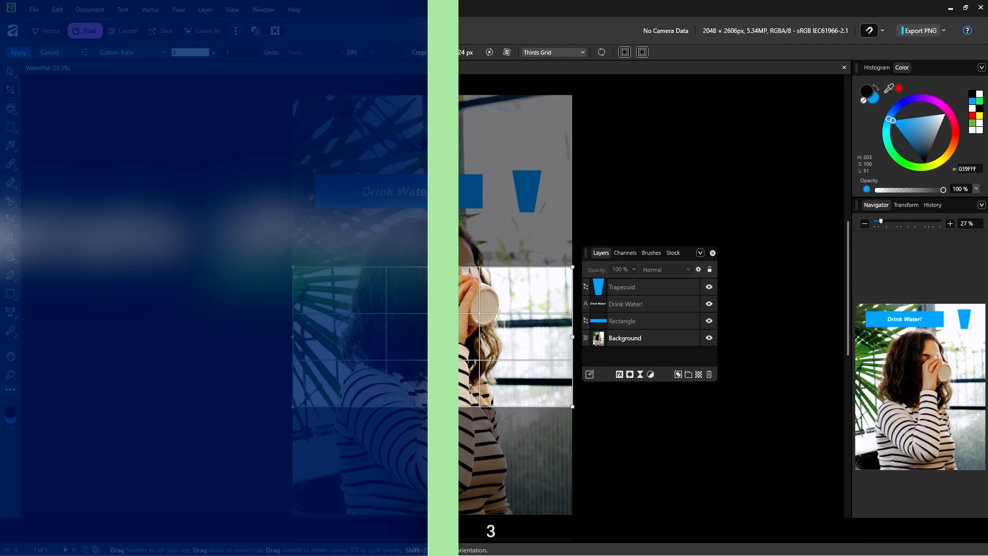
key("Return")
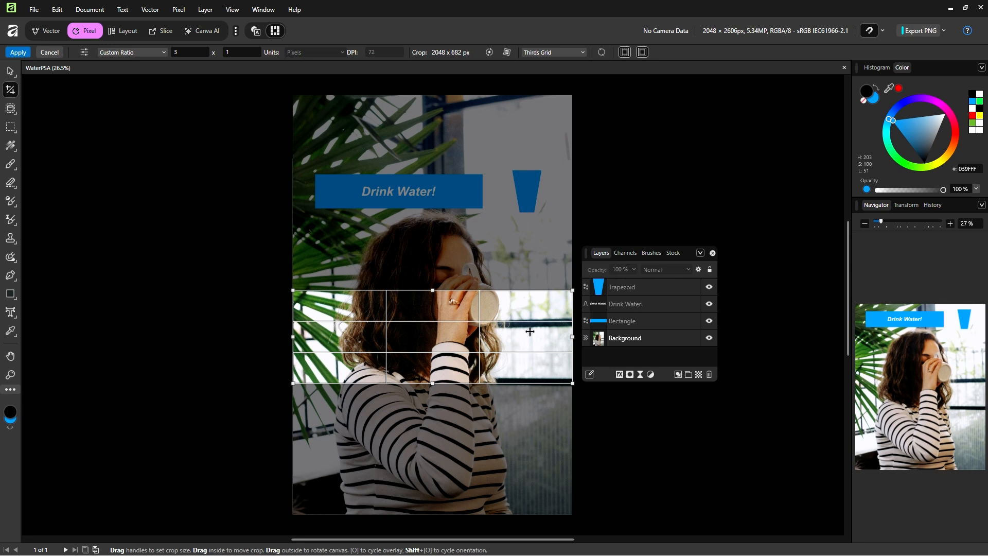
key("ctrl+shift+alt+l")
mouse_move(553, 219)
left_mouse_down()
mouse_move(503, 128)
mouse_move(489, 66)
mouse_move(470, 83)
left_mouse_up()
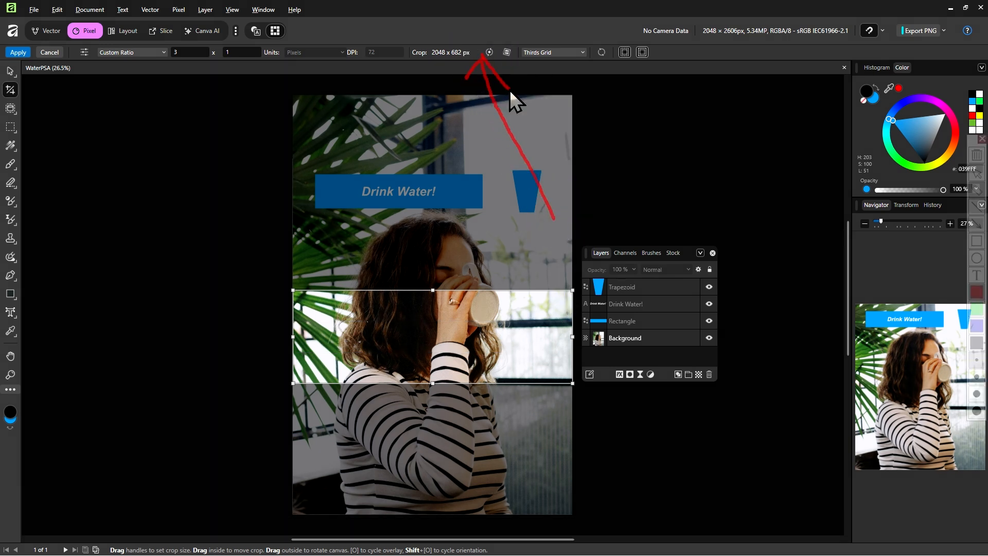
key("ctrl+shift+alt+l")
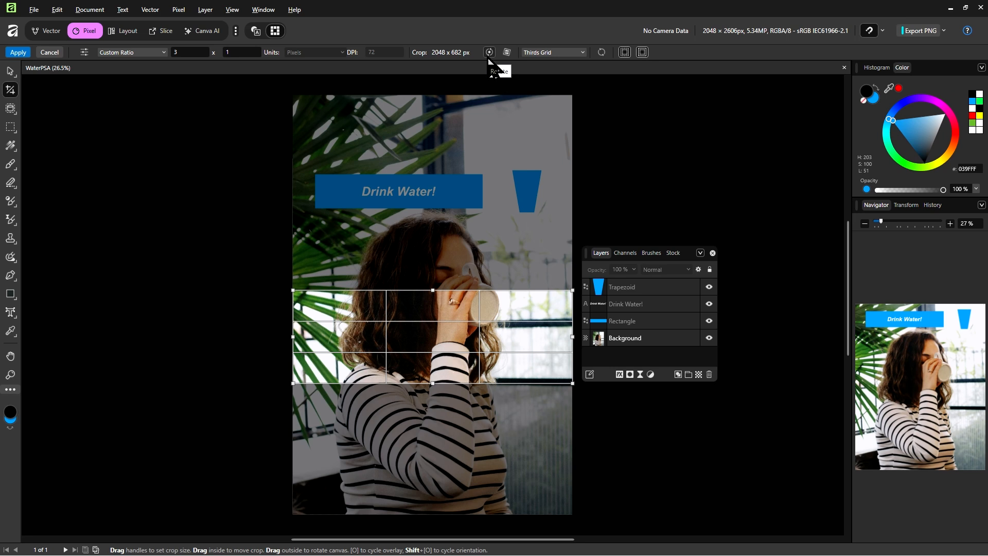
- Rotate the crop area to a 1 : 3 portrait orientation and rotate it back to 3 : 1
left_click(489, 55)
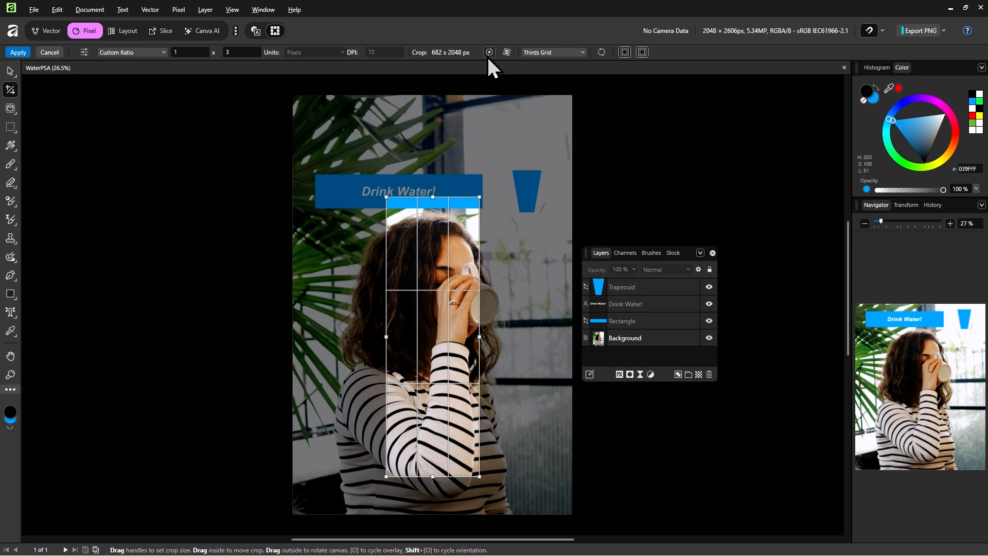
left_click(488, 57)
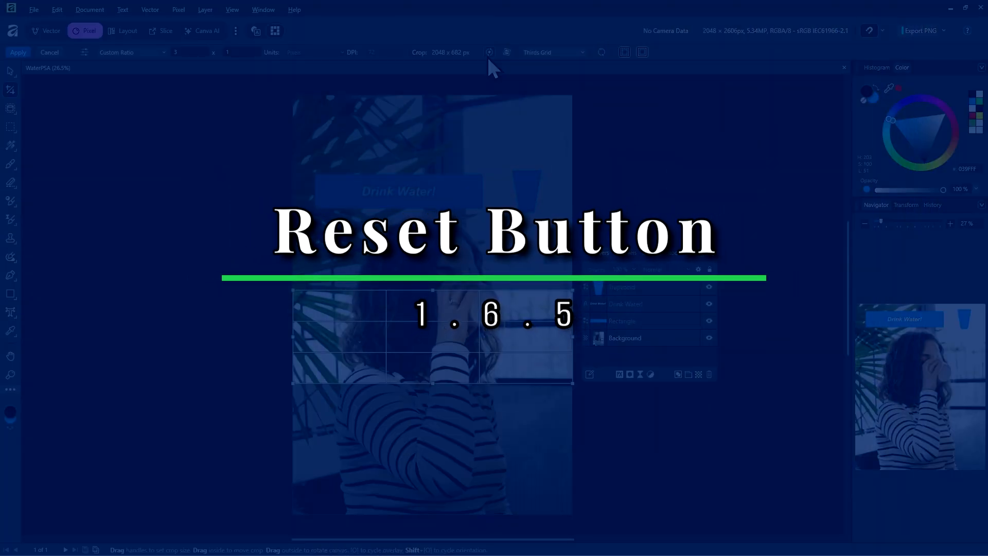
key("ctrl+alt+s")
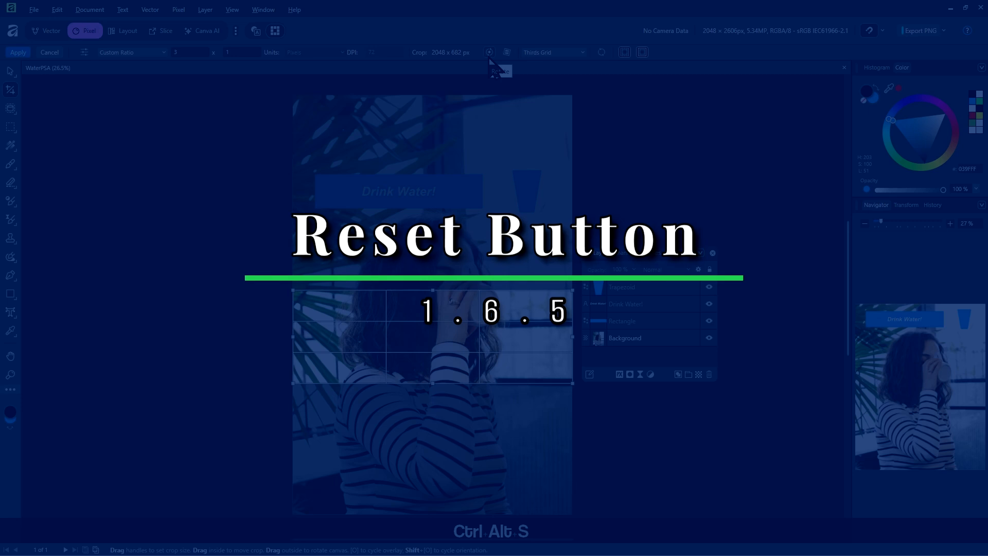
key("ctrl+shift+alt+l")
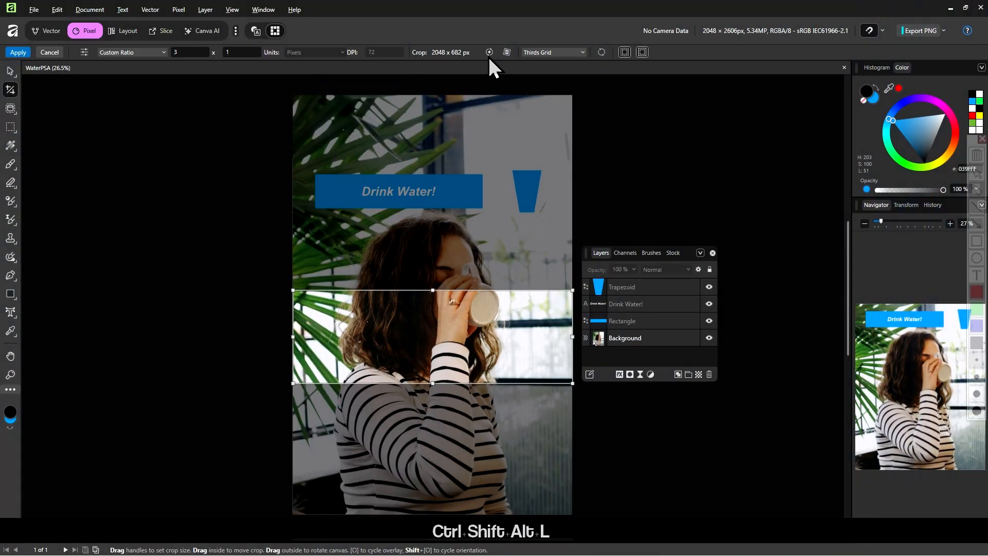
mouse_move(619, 131)
left_mouse_down()
mouse_move(605, 61)
mouse_move(584, 79)
left_mouse_up()
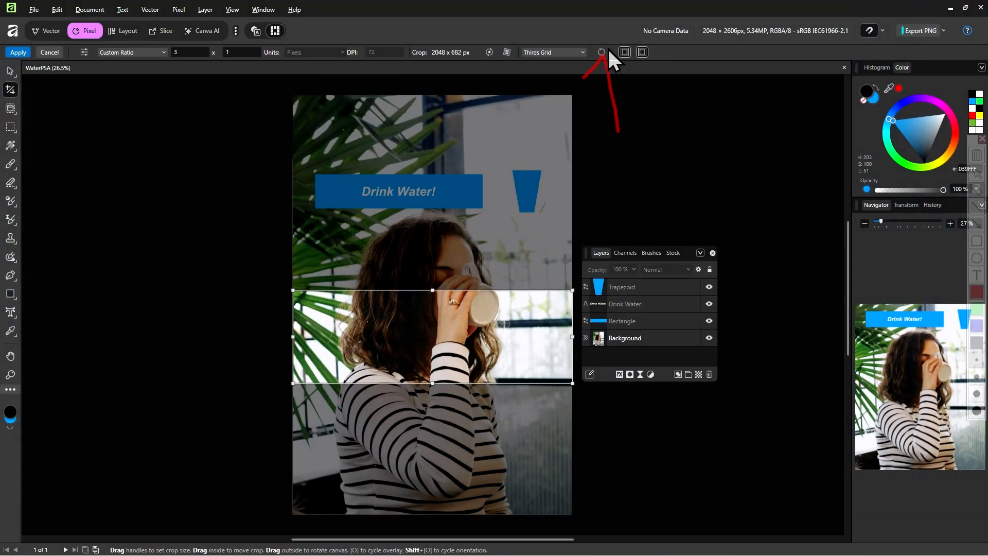
key("ctrl+shift+alt+l")
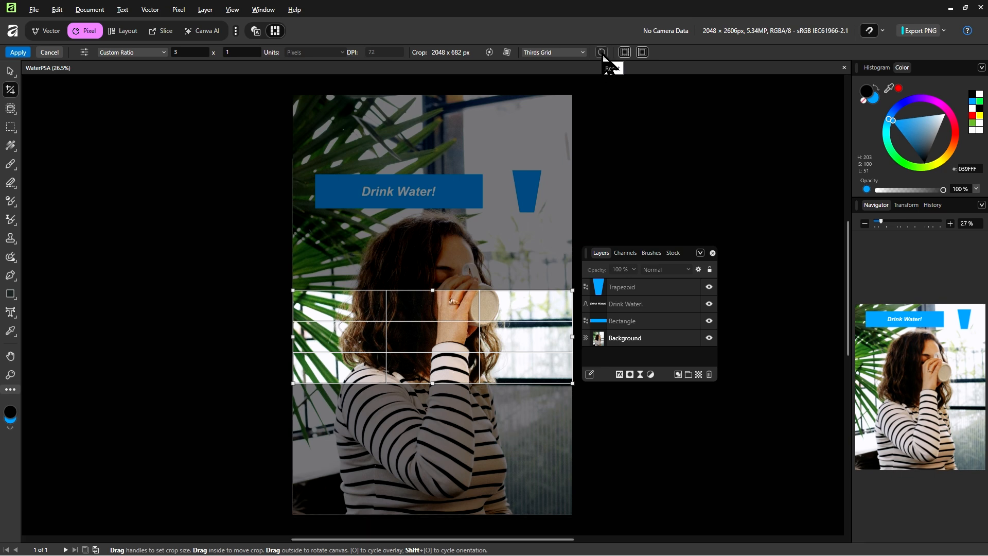
- Reset the crop area to its uncropped state with unconstrained proportions
left_click(602, 53)
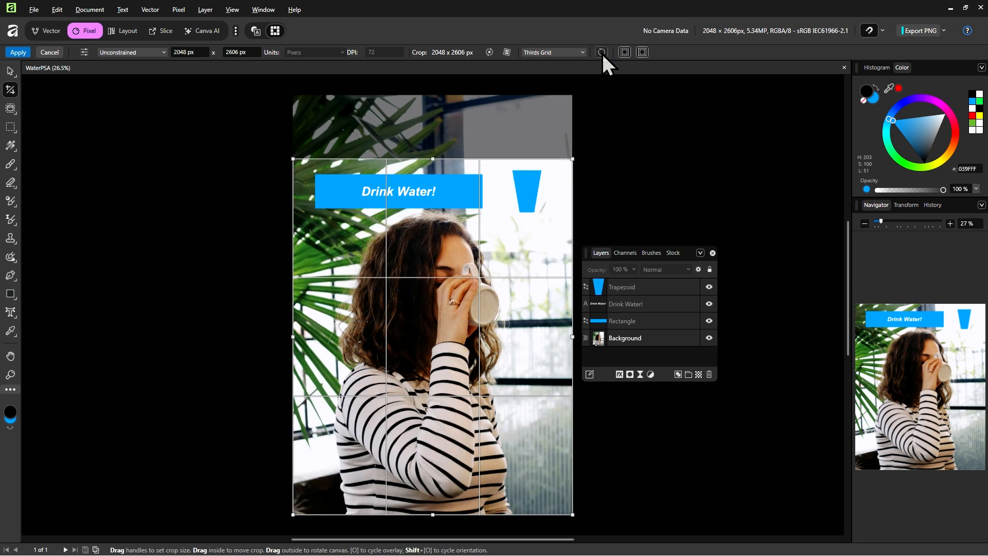
key("ctrl+alt+s")
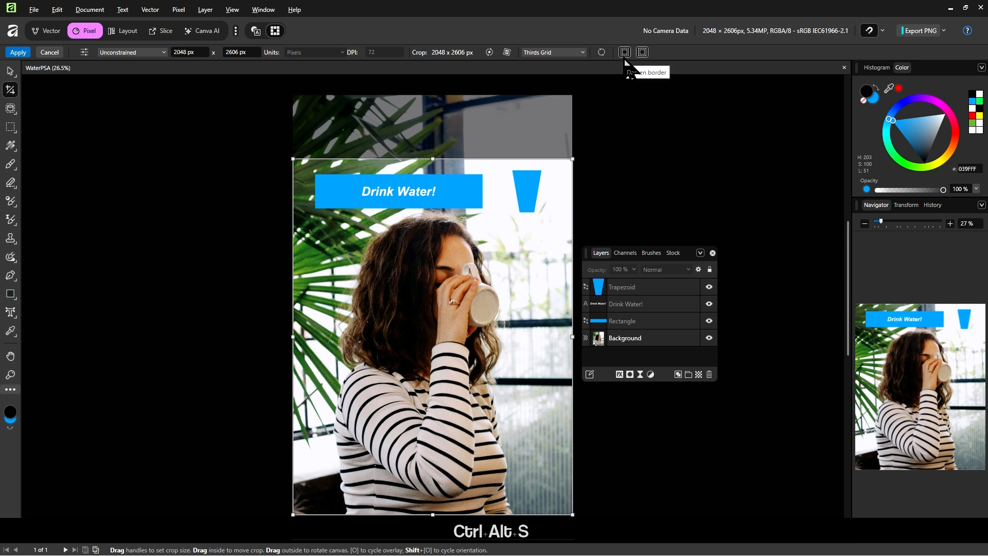
left_click(163, 52)
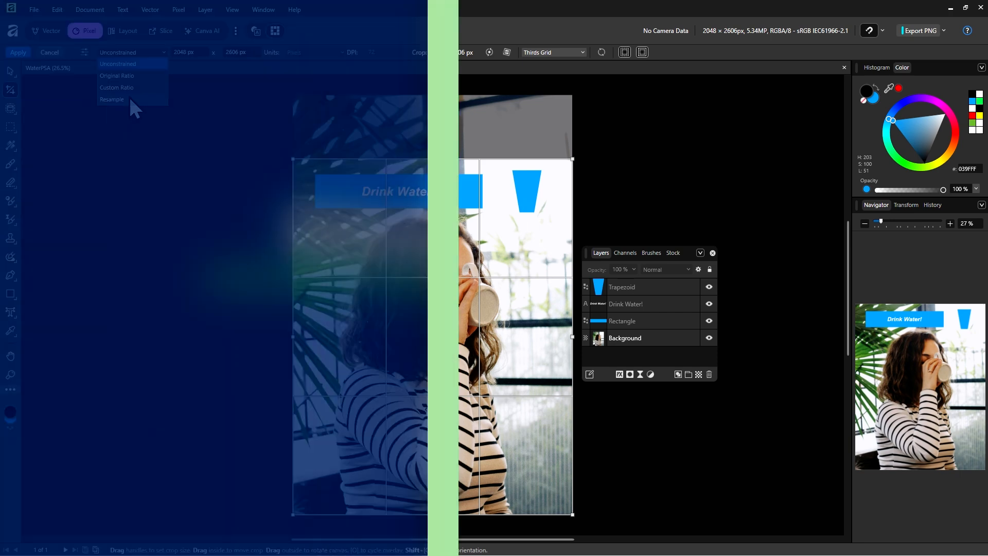
key("ctrl+shift+alt+l")
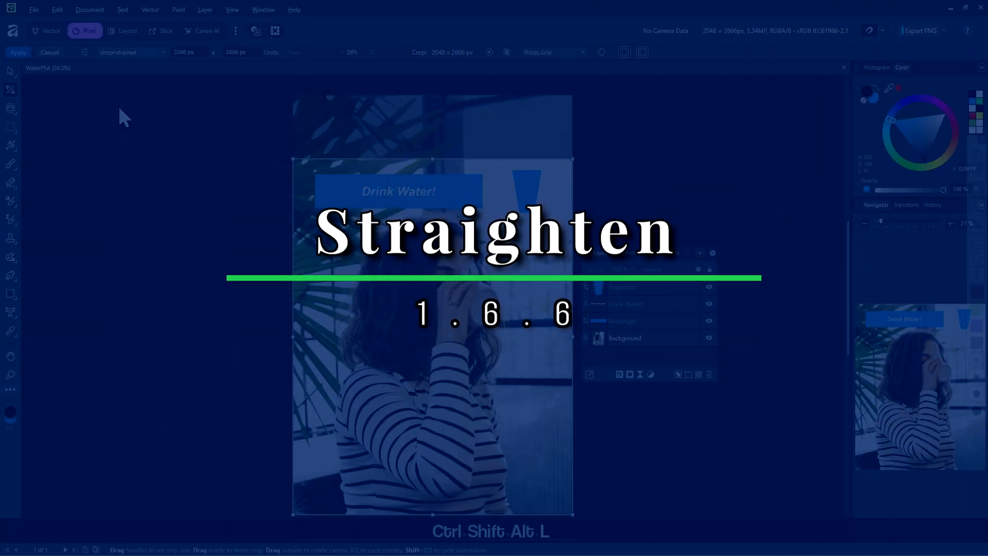
key("ctrl+shift+alt+l")
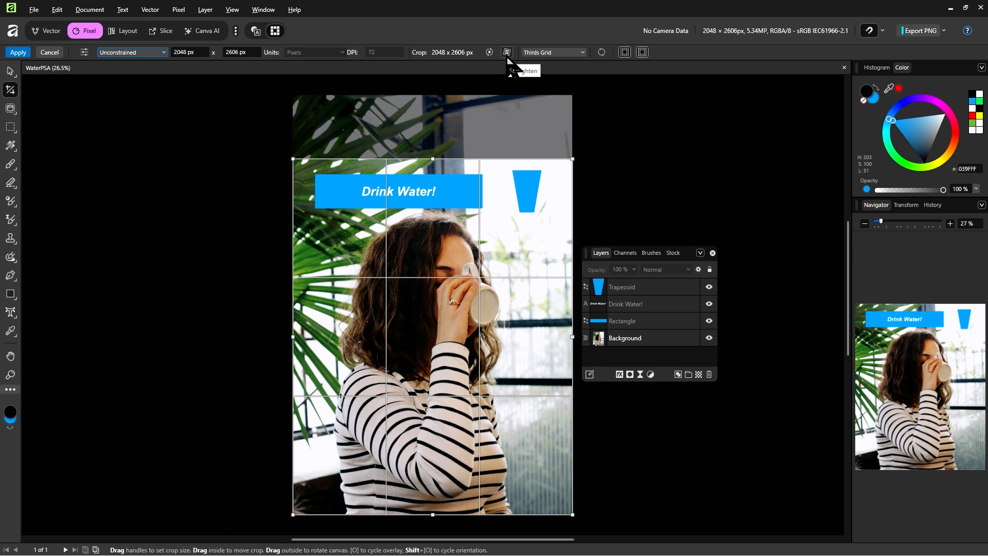
key("ctrl+shift+alt+l")
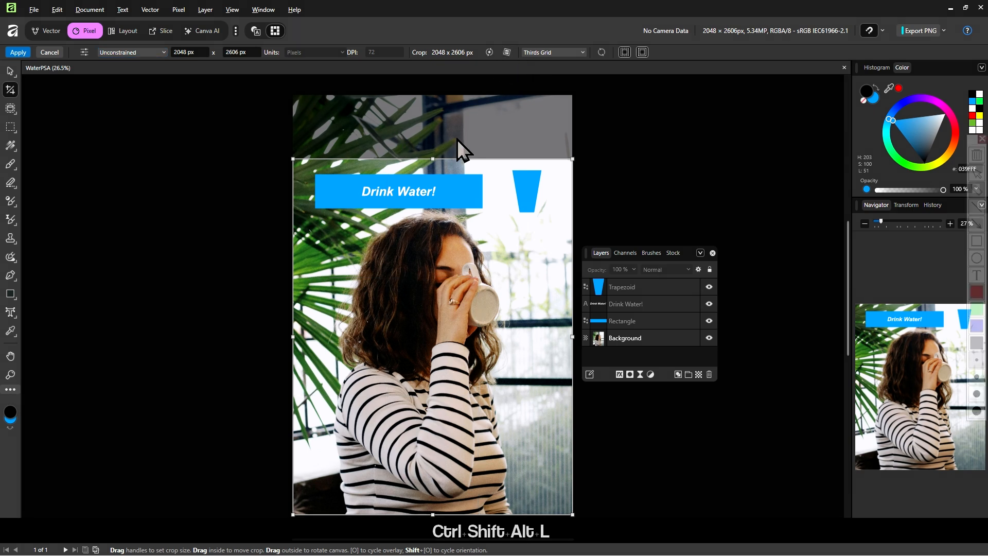
left_click_drag(457, 139, 277, 246)
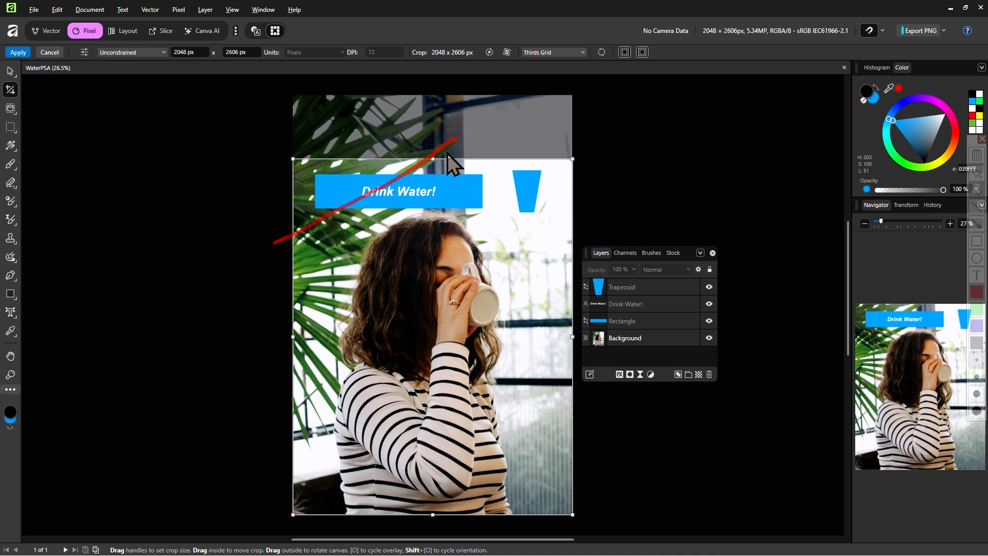
mouse_move(456, 139)
left_mouse_down()
mouse_move(457, 181)
mouse_move(456, 139)
mouse_move(441, 150)
mouse_move(418, 141)
left_mouse_up()
key("ctrl+shift+alt+l")
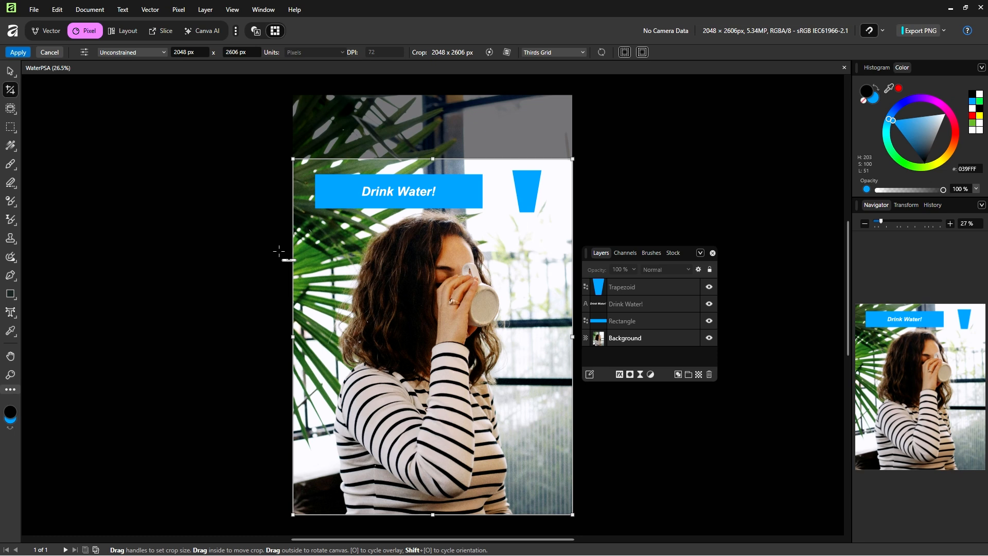
- Try straightening the image along a steep diagonal line across the Drink Water! banner, and reset the crop
left_click_drag(279, 261, 461, 135)
key("ctrl+shift+alt+l")
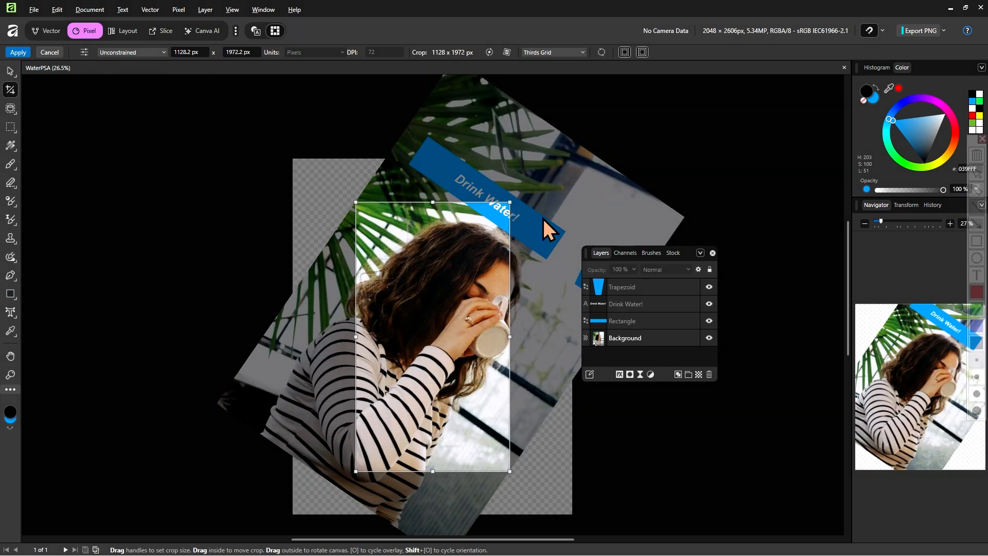
left_click_drag(350, 184, 572, 187)
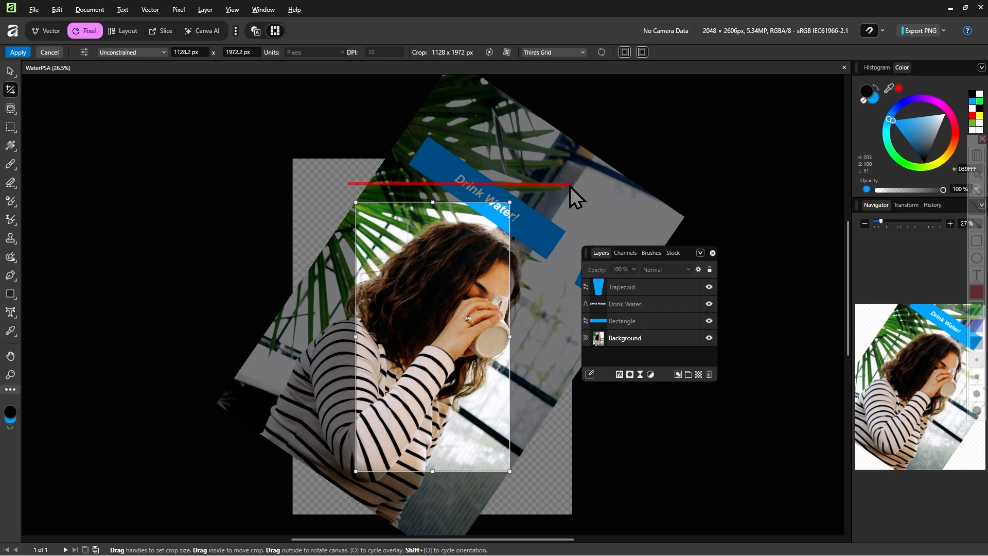
left_click_drag(571, 185, 572, 184)
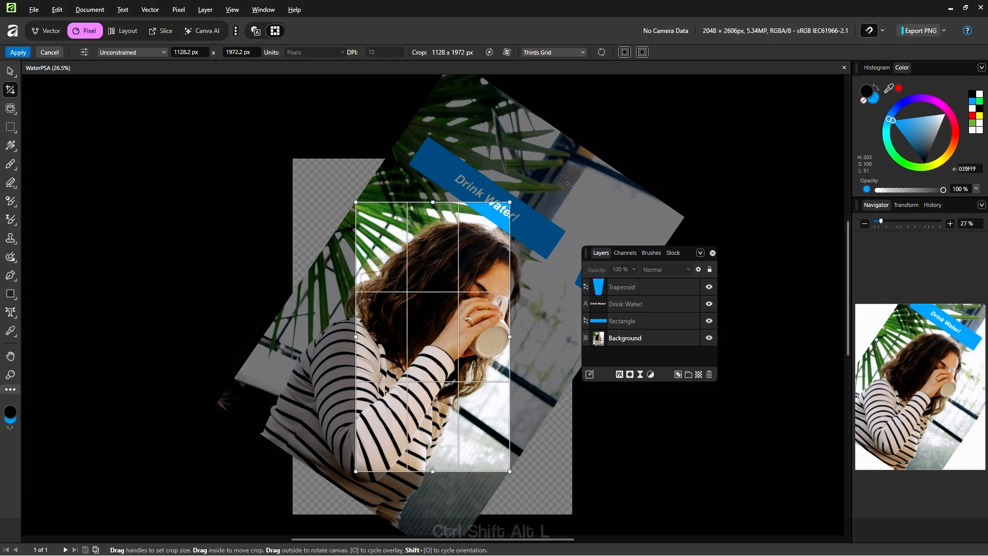
key("ctrl+shift+alt+l")
left_click(602, 52)
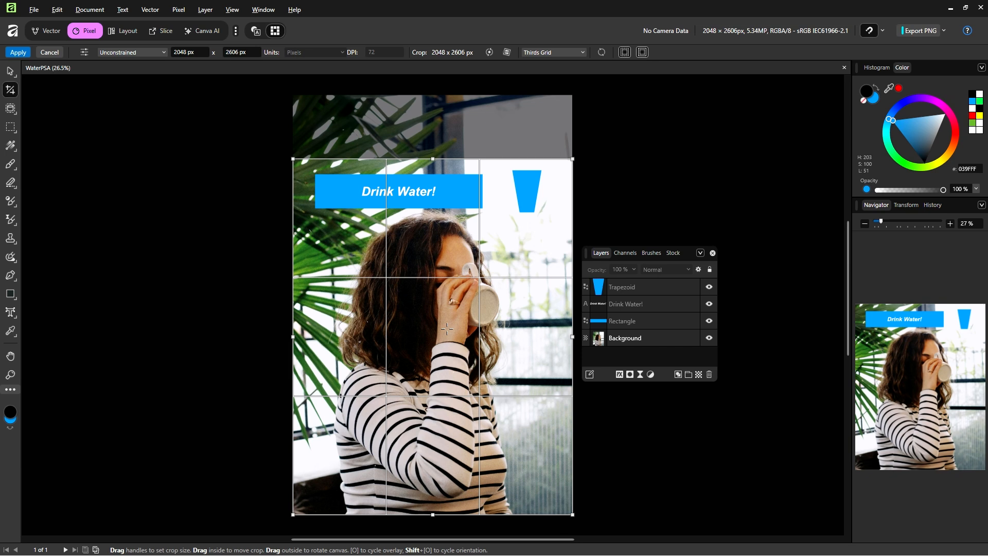
- Straighten the image along the horizontal window bar just beside the mug
key("ctrl+shift+alt+l")
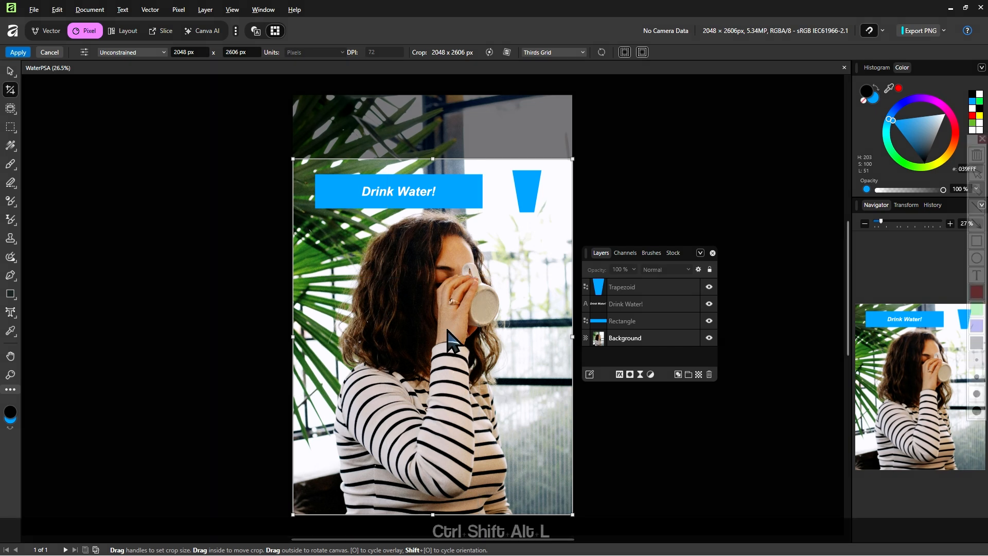
left_click_drag(445, 324, 470, 323)
key("ctrl+shift+alt+l")
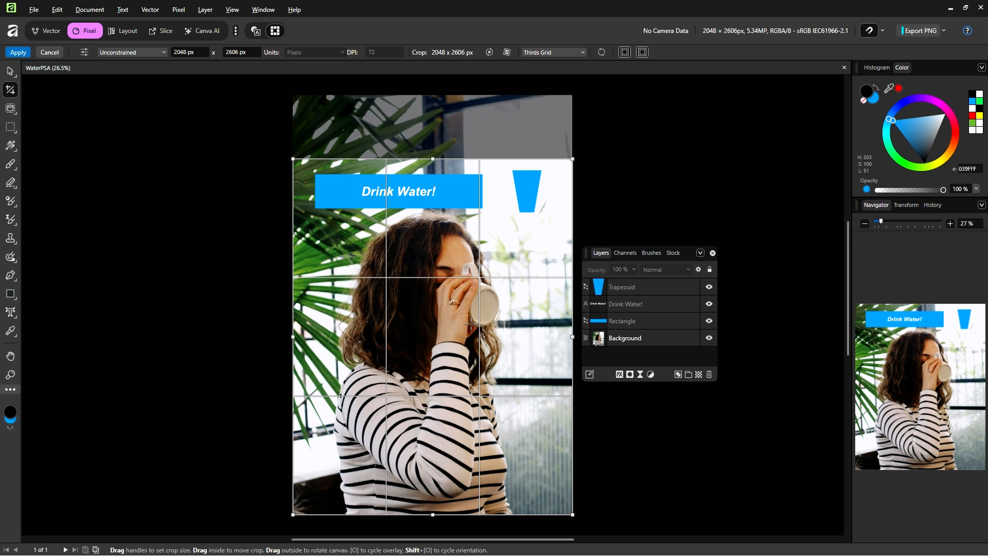
key("ctrl")
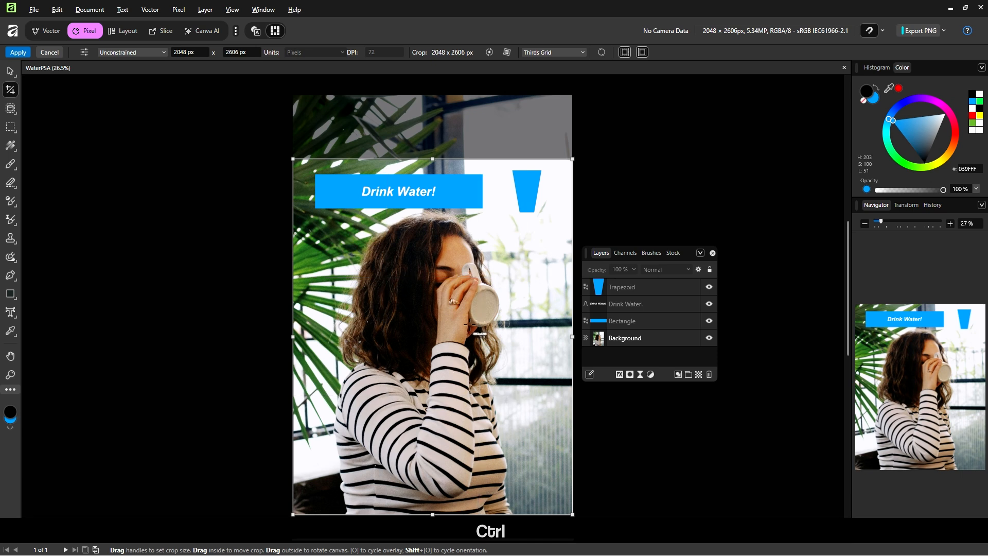
left_click_drag(468, 327, 586, 325)
key("ctrl+shift+alt+l")
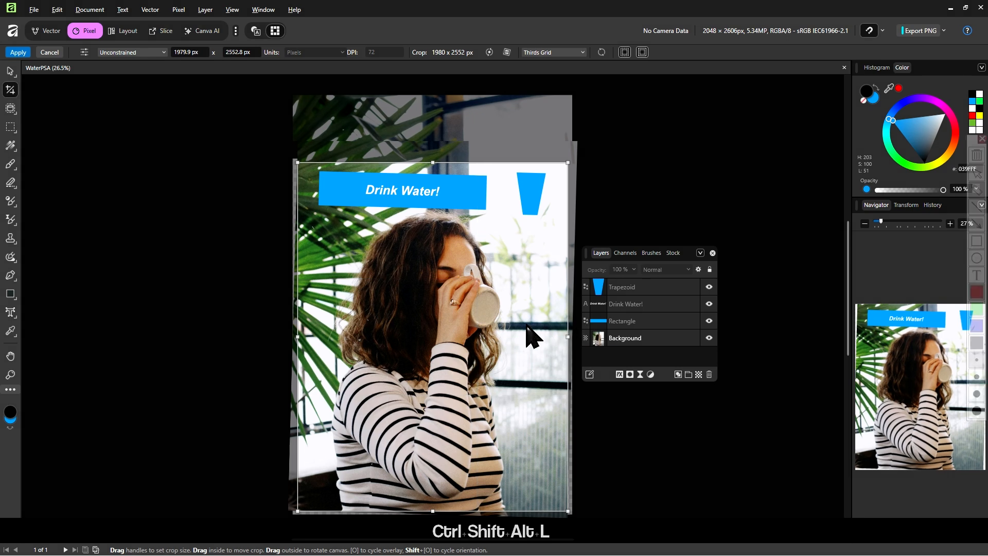
left_click_drag(468, 327, 586, 328)
key("ctrl+shift+alt+l")
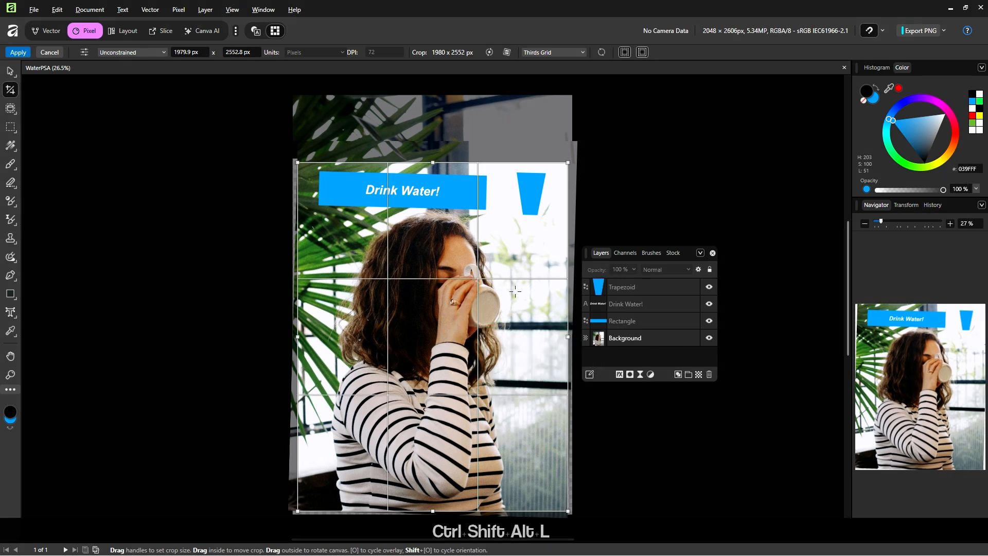
- Straighten the image again along a nearly horizontal line from the face to the photo's right edge, and reset the crop
key("ctrl")
left_click_drag(449, 261, 573, 257)
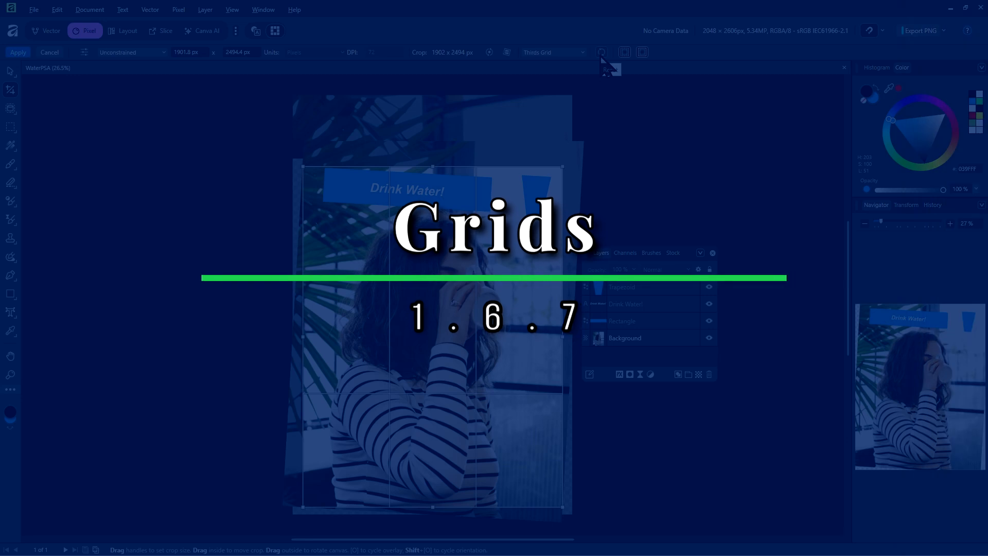
left_click(601, 53)
key("ctrl+alt+s")
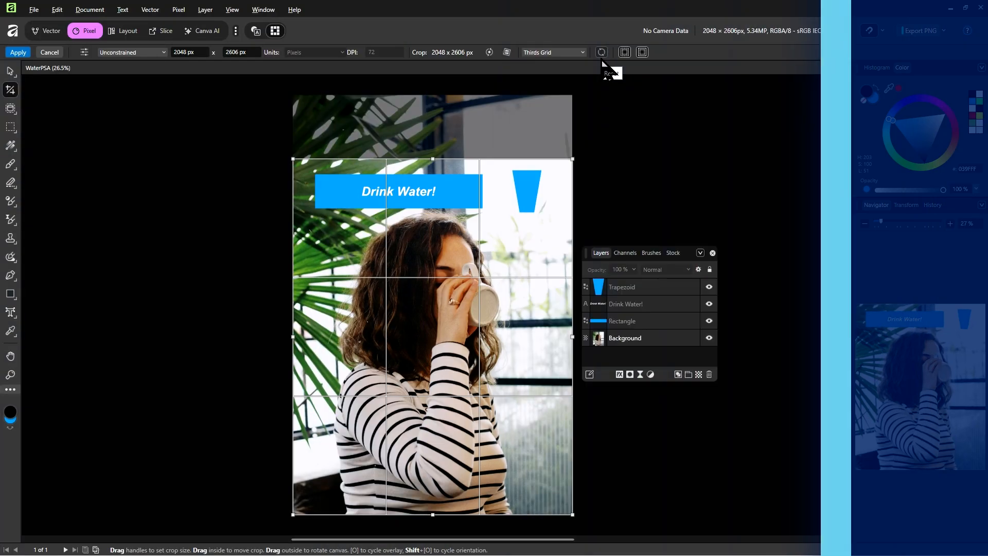
- Set the crop overlay to None, back to Thirds Grid, and finally to Golden Spiral
left_click(555, 54)
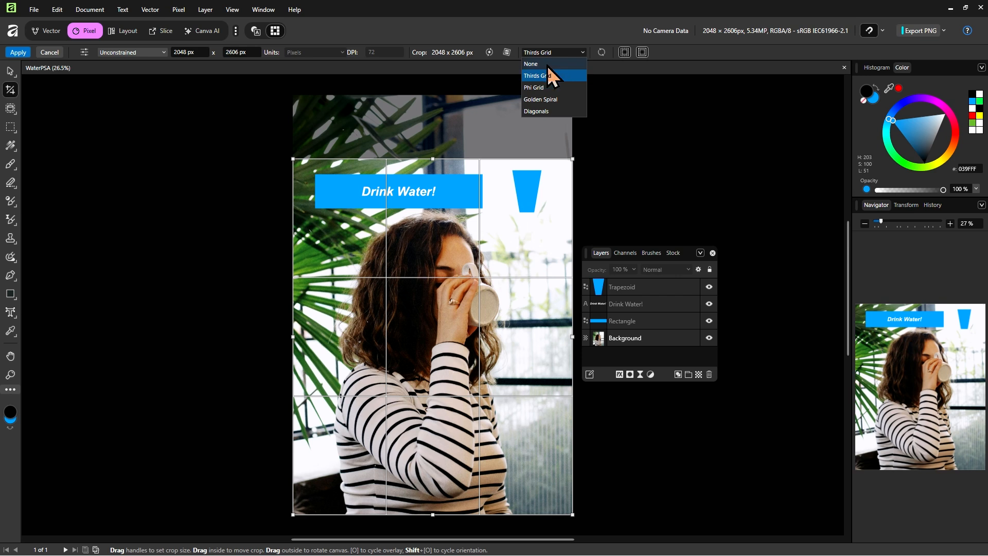
left_click(549, 63)
left_click(553, 53)
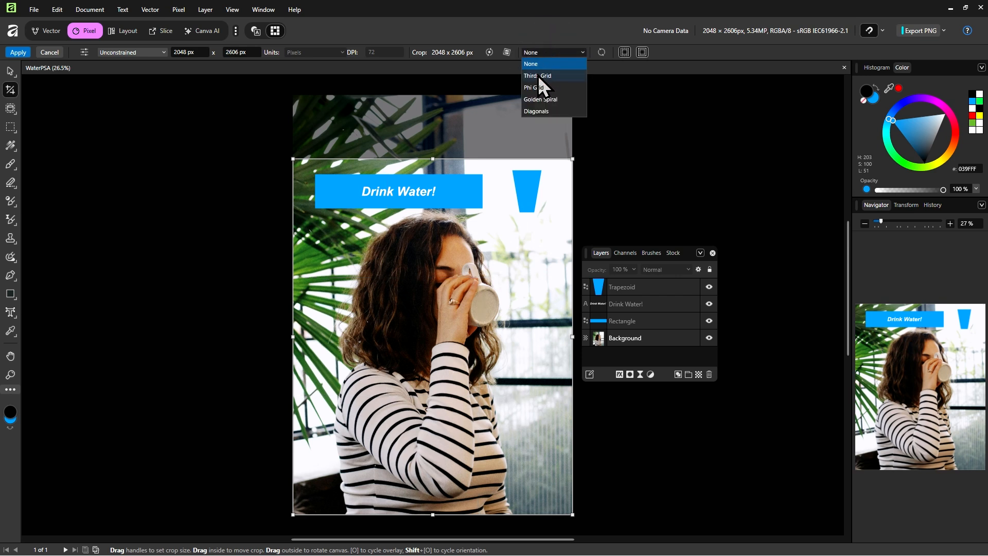
left_click(538, 75)
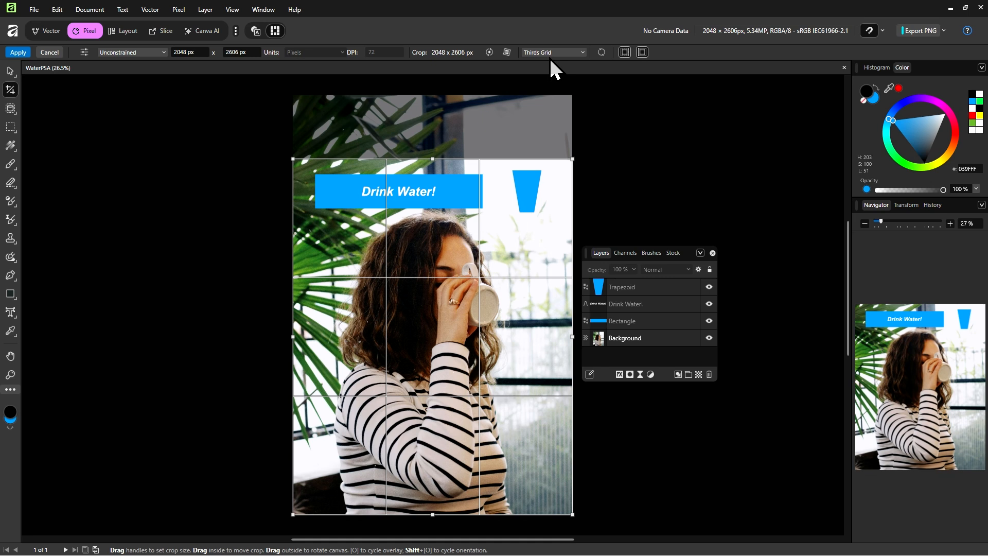
left_click(554, 54)
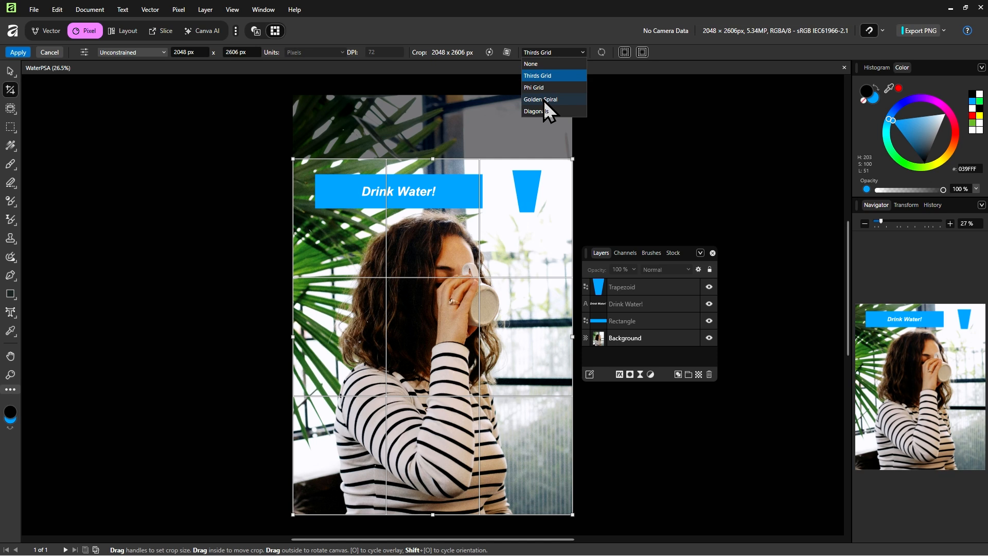
left_click(544, 100)
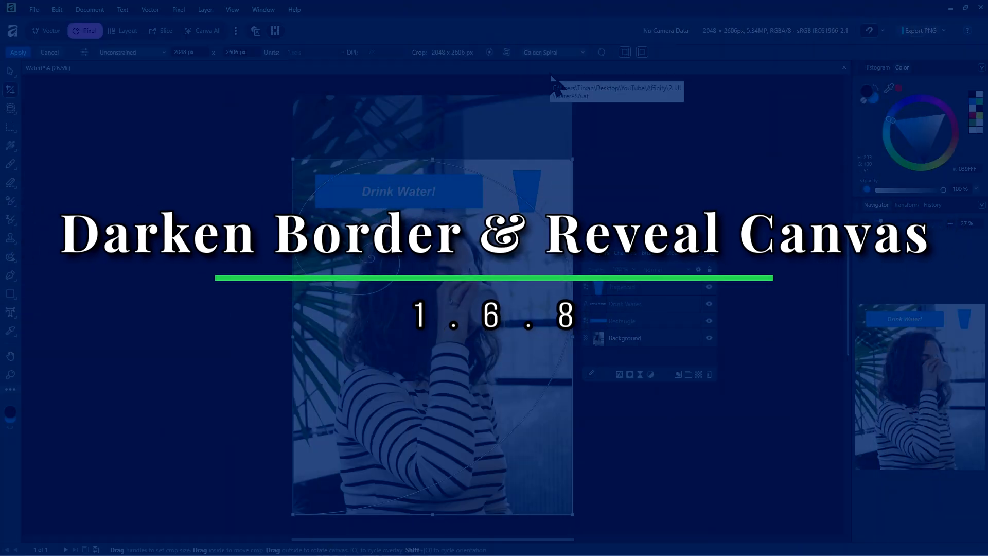
key("ctrl+shift+alt+l")
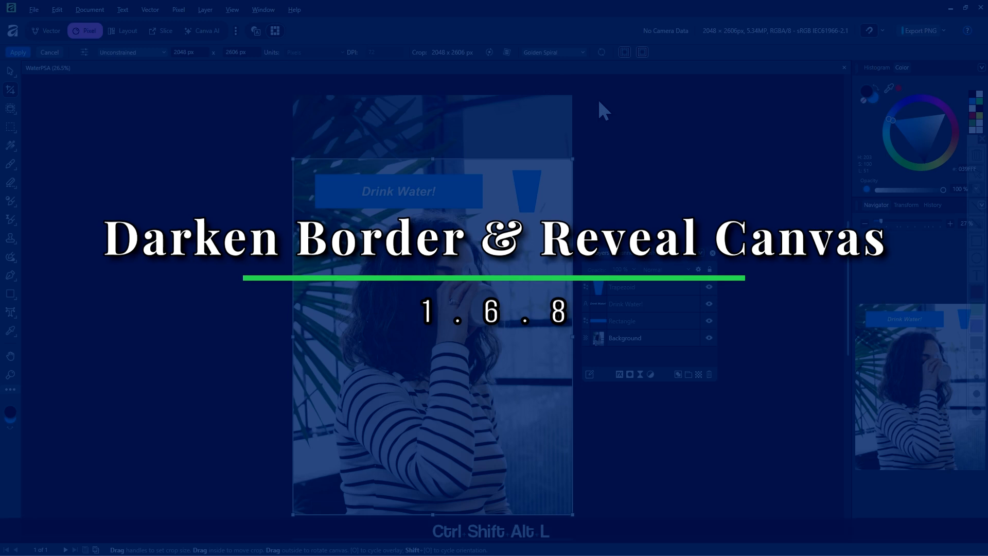
mouse_move(591, 88)
left_mouse_down()
mouse_move(265, 86)
mouse_move(226, 128)
mouse_move(367, 159)
mouse_move(520, 165)
mouse_move(610, 117)
mouse_move(571, 75)
left_mouse_up()
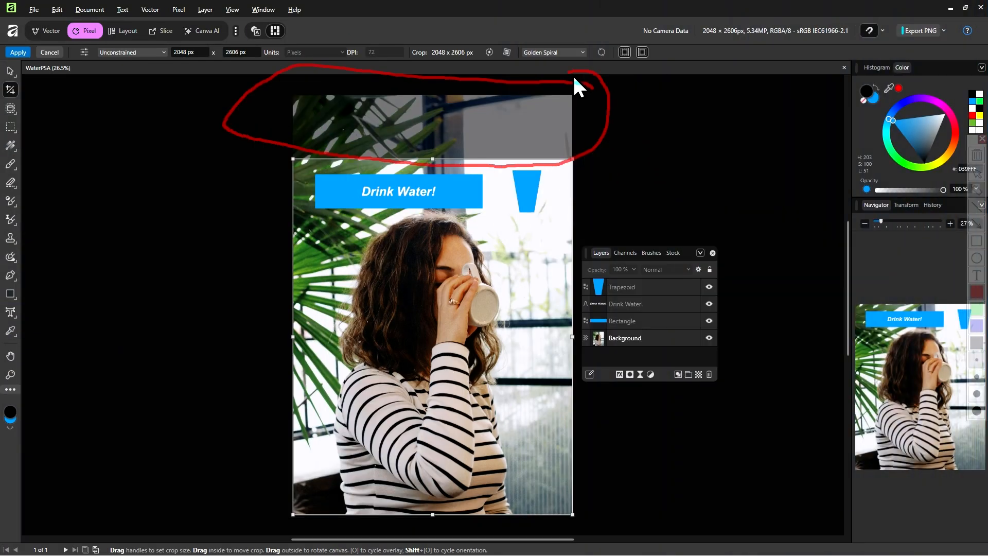
mouse_move(638, 145)
left_mouse_down()
mouse_move(630, 63)
mouse_move(612, 75)
mouse_move(622, 68)
left_mouse_up()
key("ctrl+shift+alt+l")
key("ctrl+shift+alt+q")
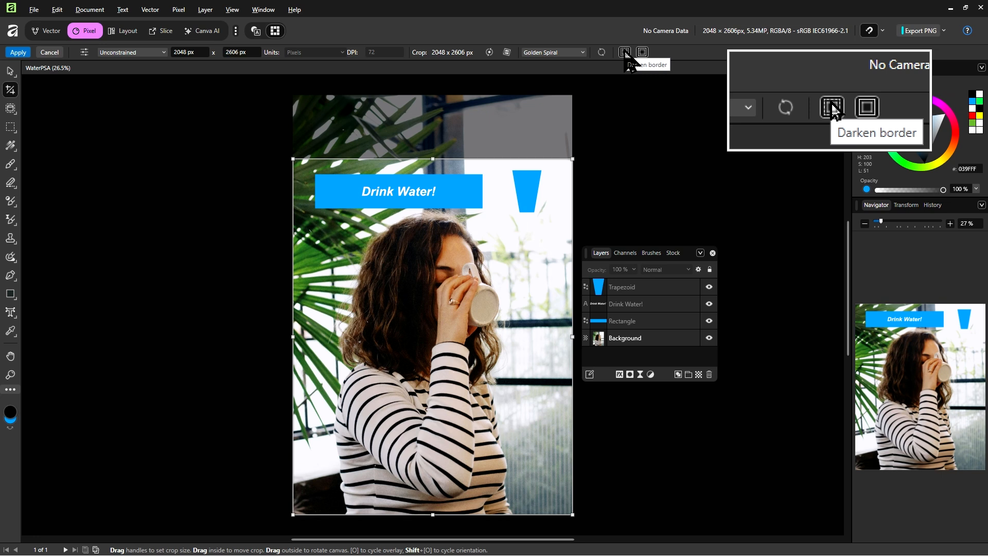
- Turn off both the Darken border and Reveal canvas options of the Crop tool
left_click(626, 53)
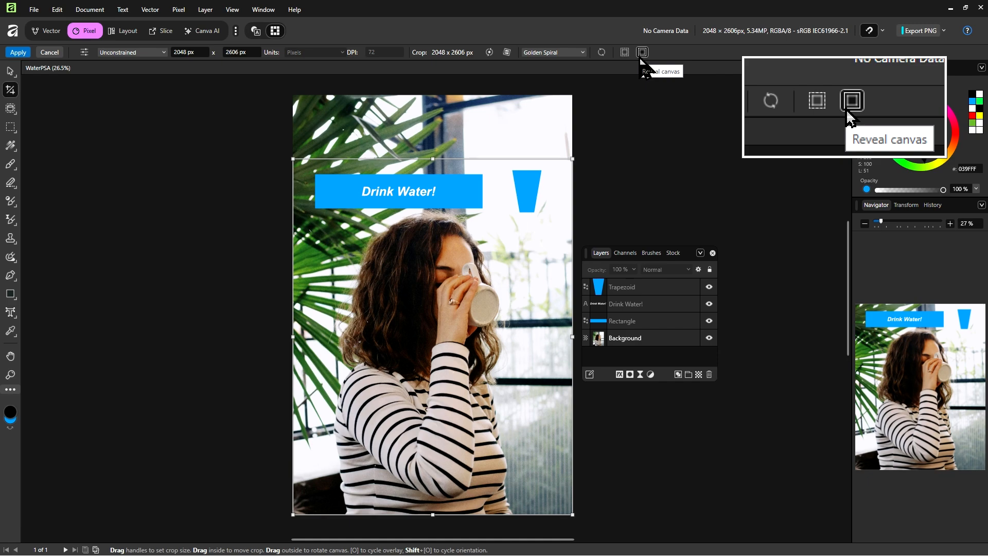
left_click(641, 56)
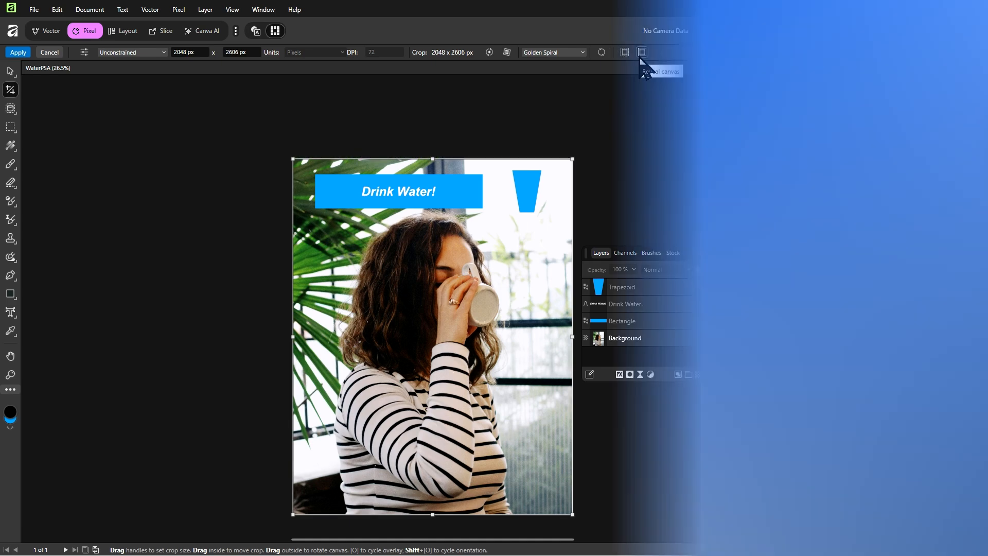